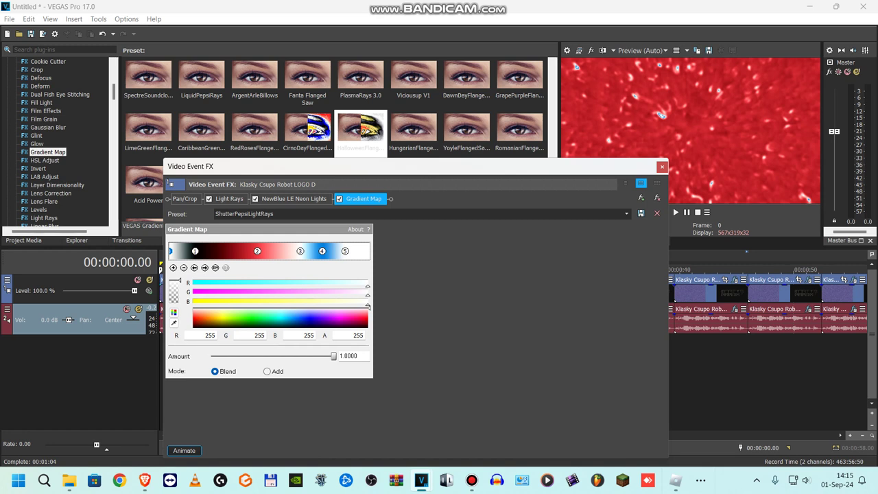
- Examine the Light Rays and NewBlue LE Neon Lights settings in the first video event's effect chain
click(230, 198)
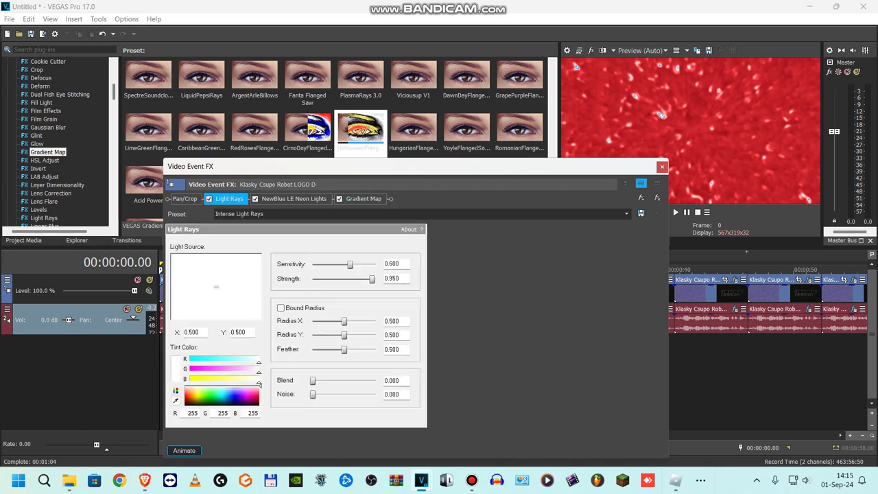
scroll(336, 110, up, 1)
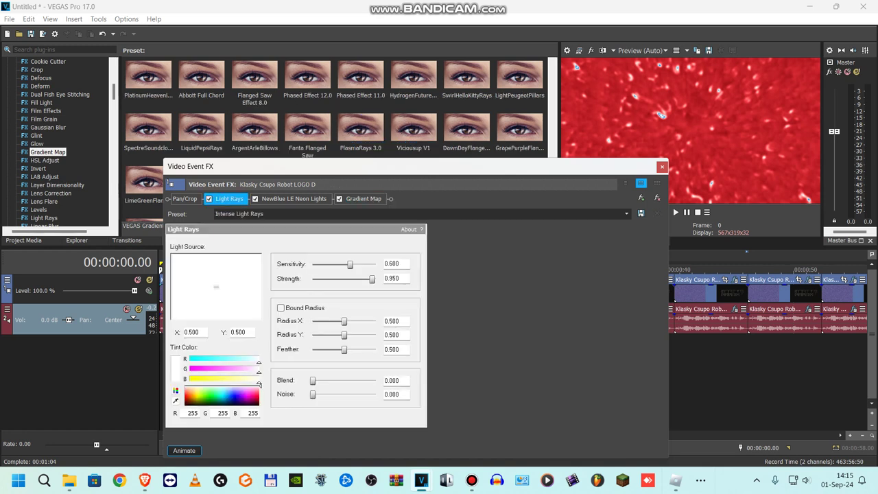
click(294, 198)
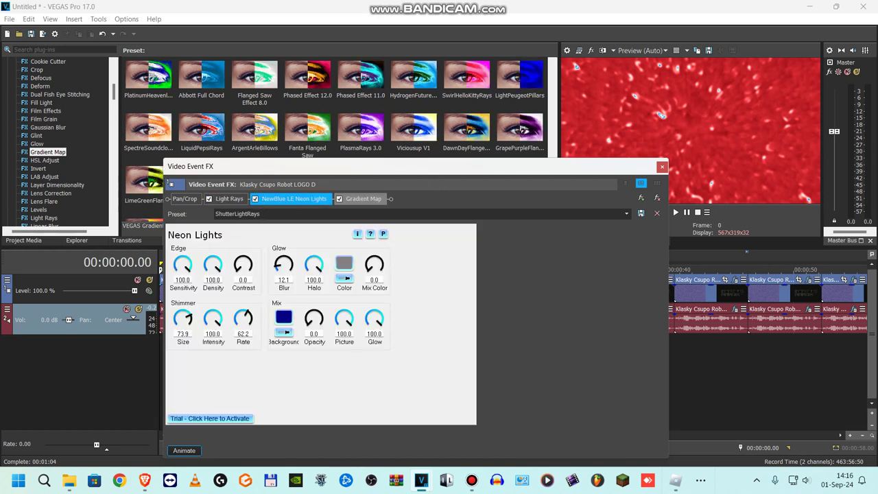
- Inspect each colour point of the first video event's Gradient Map in turn, then close its effects window
drag(395, 169, 395, 189)
click(362, 217)
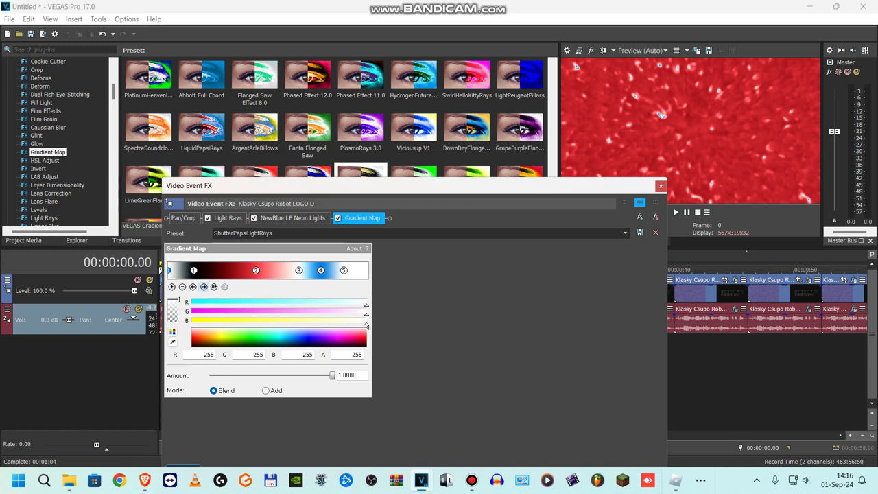
click(203, 287)
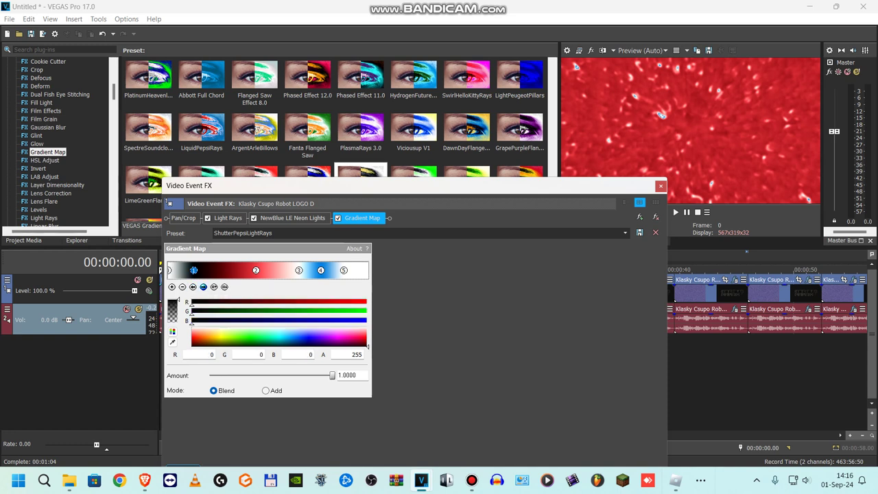
click(203, 287)
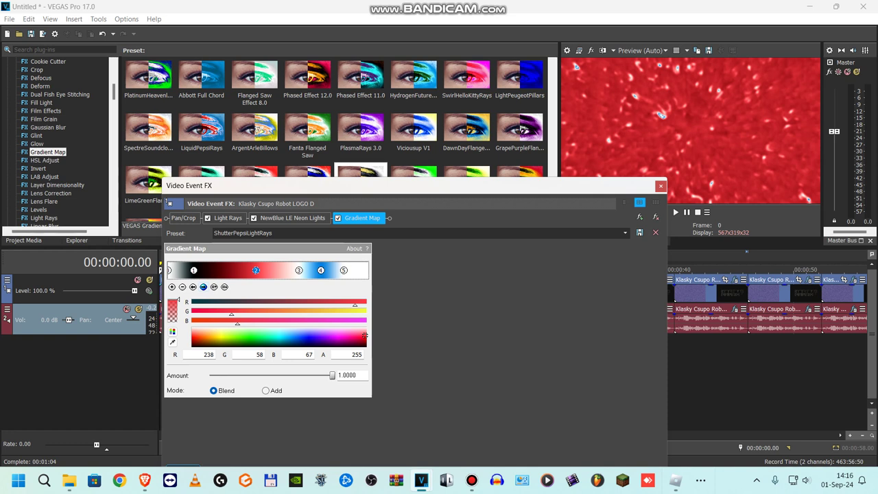
click(204, 287)
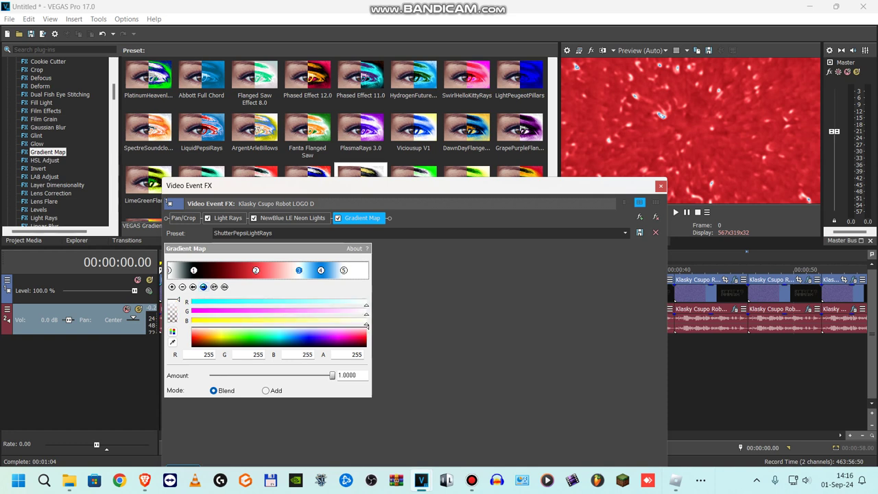
click(203, 287)
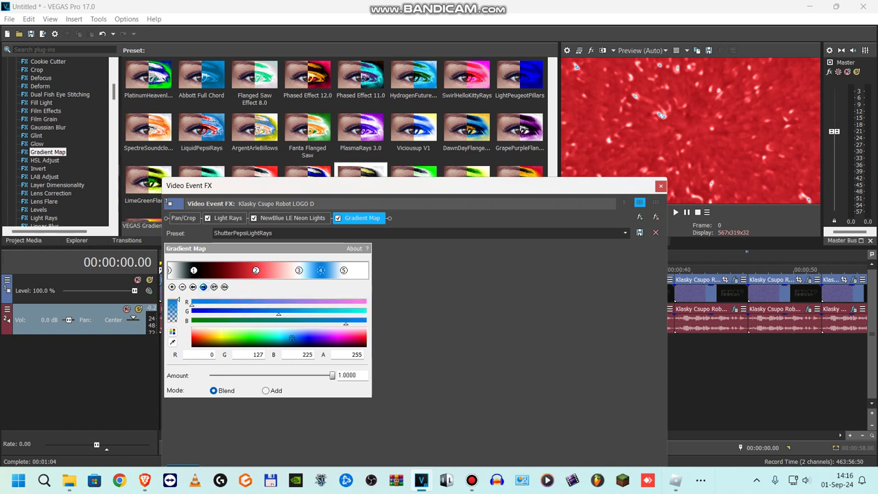
click(203, 287)
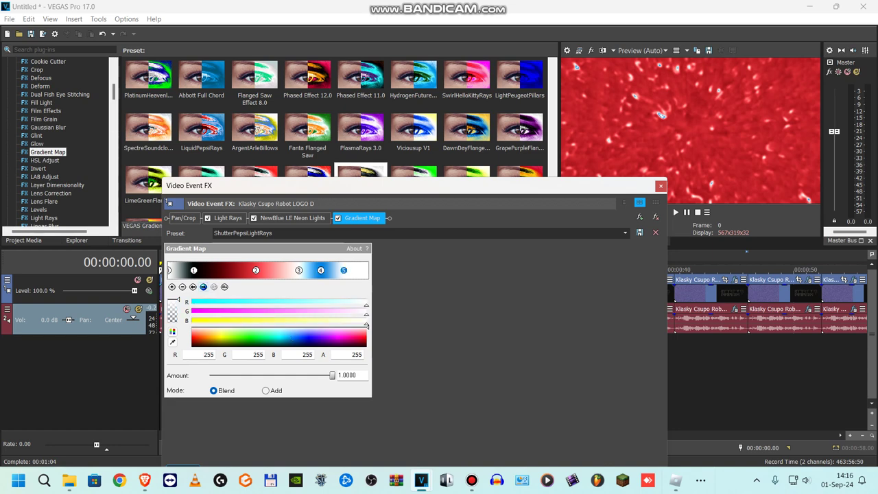
click(661, 186)
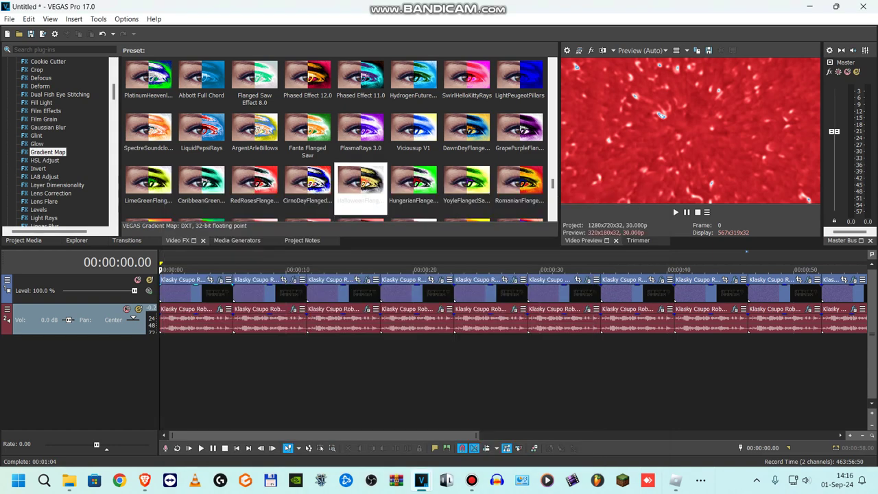
- Review the Flange/Wah-Wah and Vocodex settings applied to the first audio event
click(220, 309)
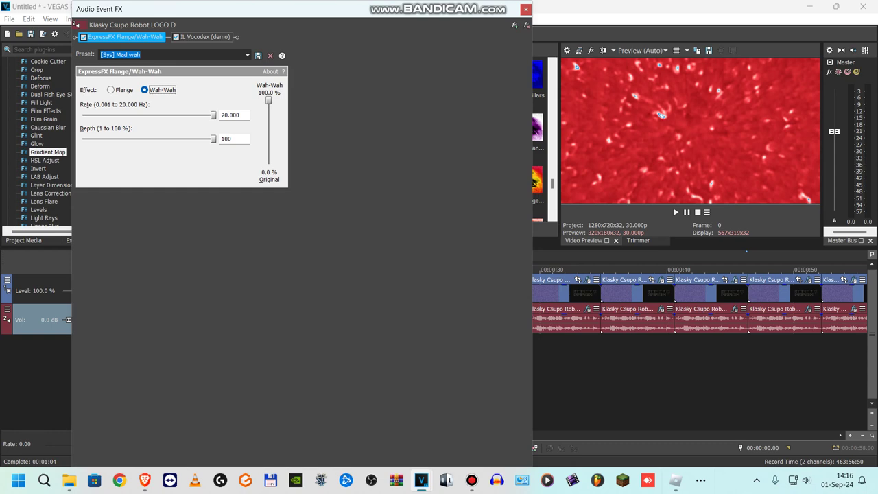
click(205, 37)
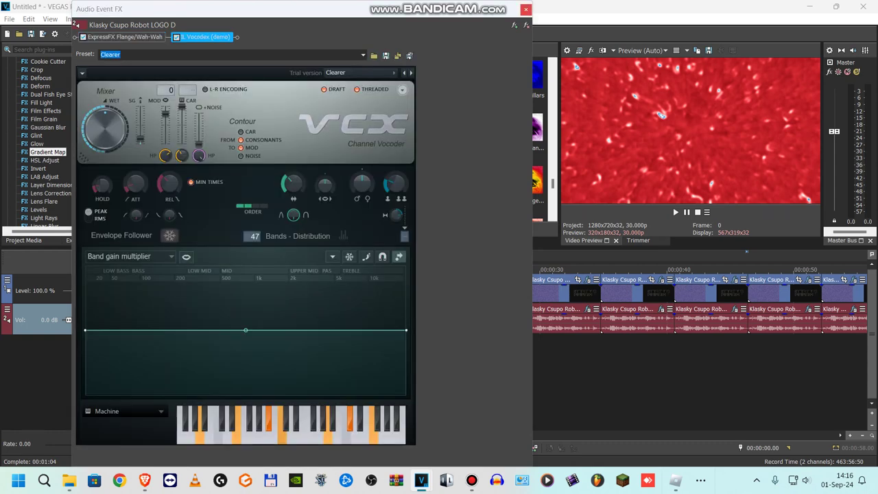
click(525, 9)
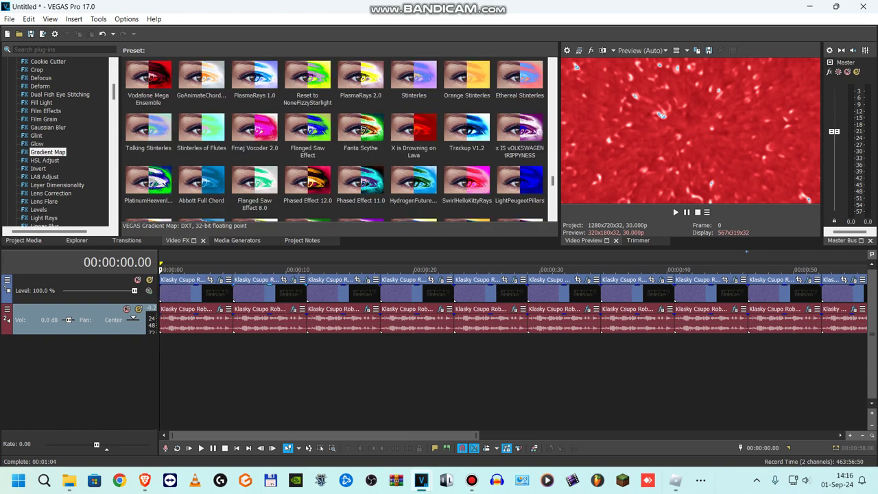
- Examine the settings of the first Swirl, the Rays and the second Swirl effect on the second video event
click(226, 292)
click(293, 279)
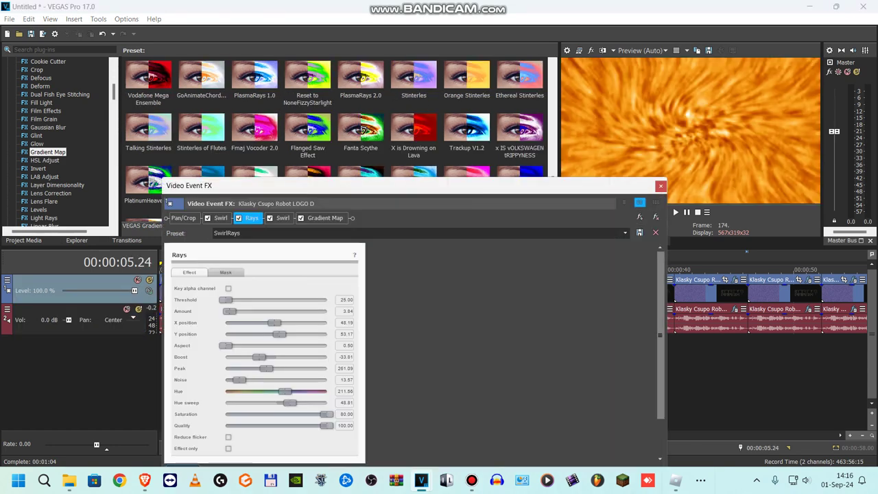
click(221, 218)
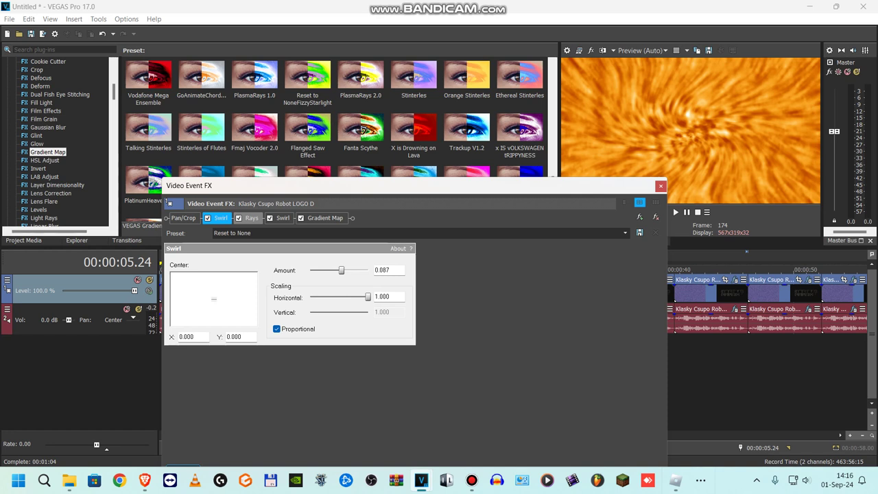
click(251, 218)
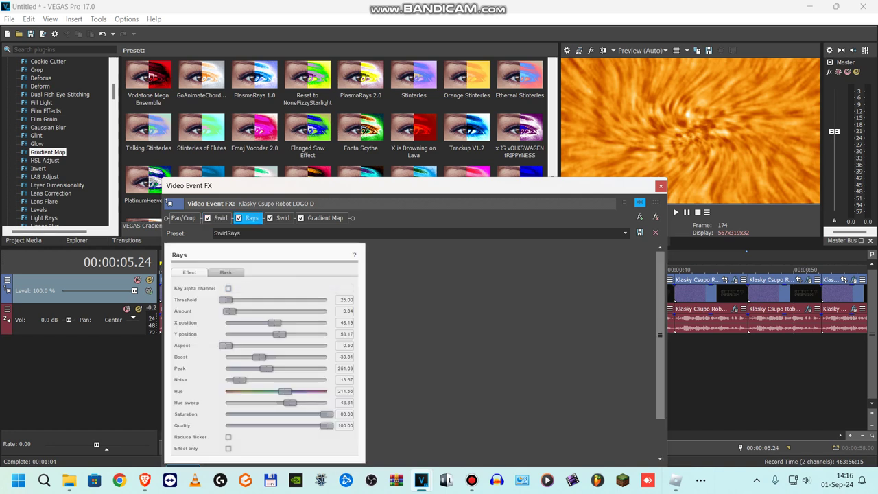
scroll(265, 343, down, 1)
scroll(264, 350, up, 1)
click(283, 217)
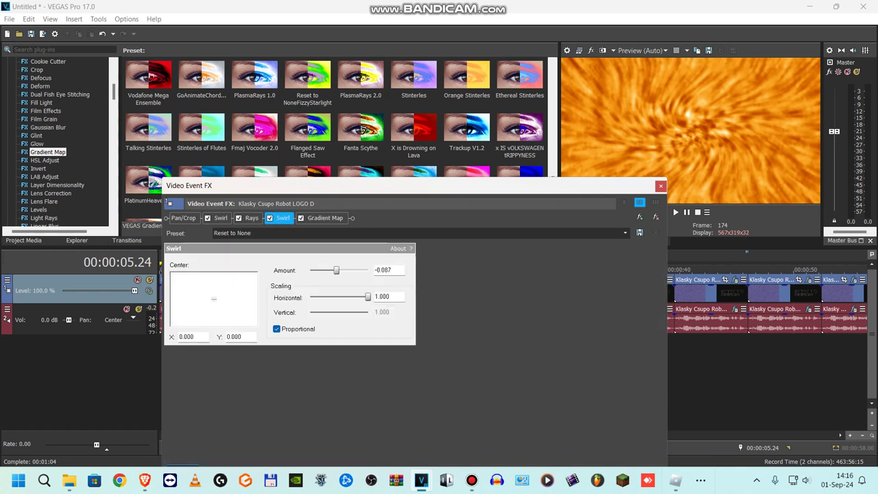
click(252, 217)
click(283, 218)
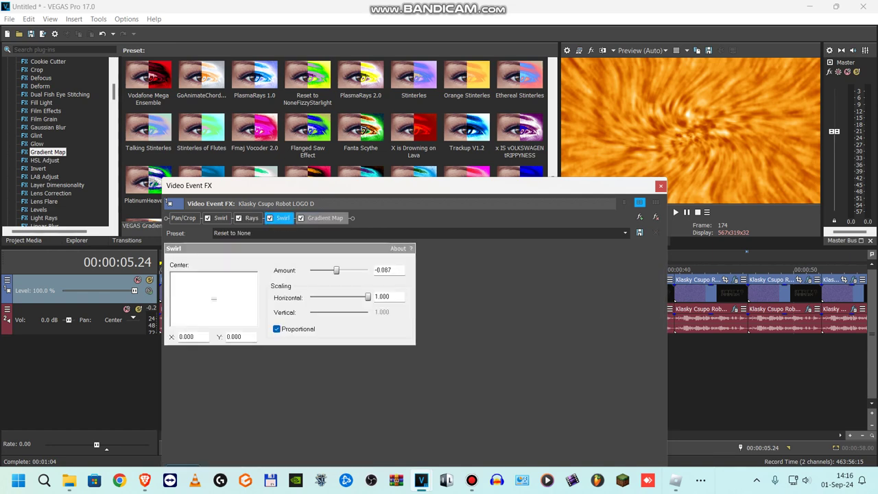
- Step through the colour points of the second video event's Gradient Map and close its effects window
click(325, 218)
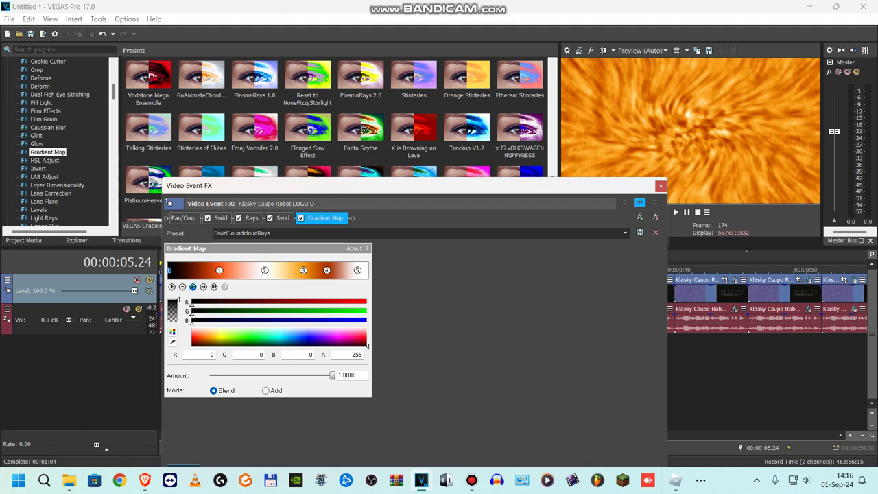
click(203, 287)
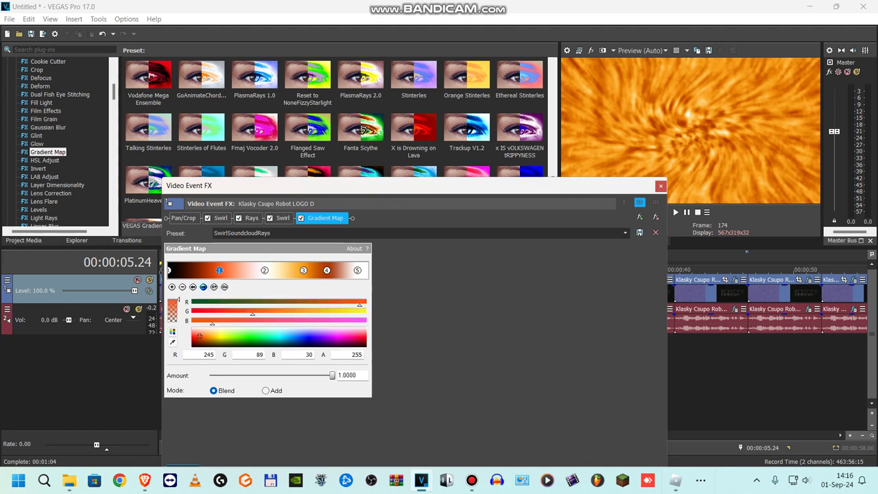
click(203, 287)
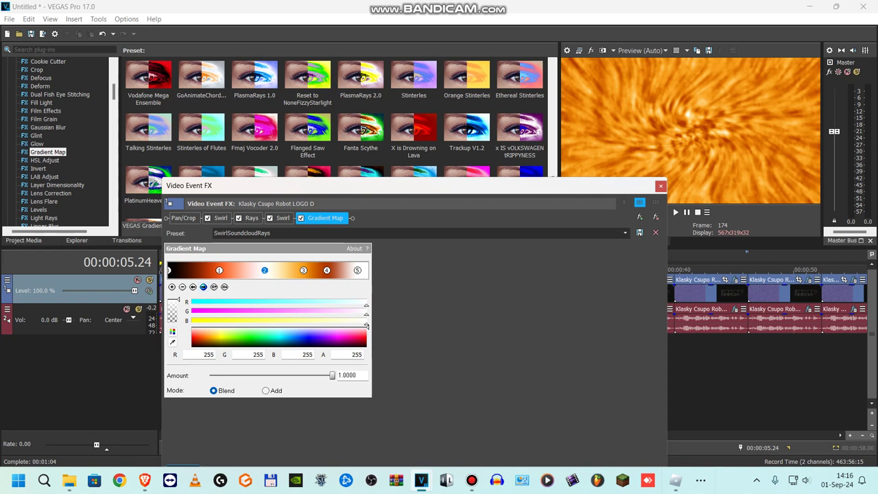
click(203, 287)
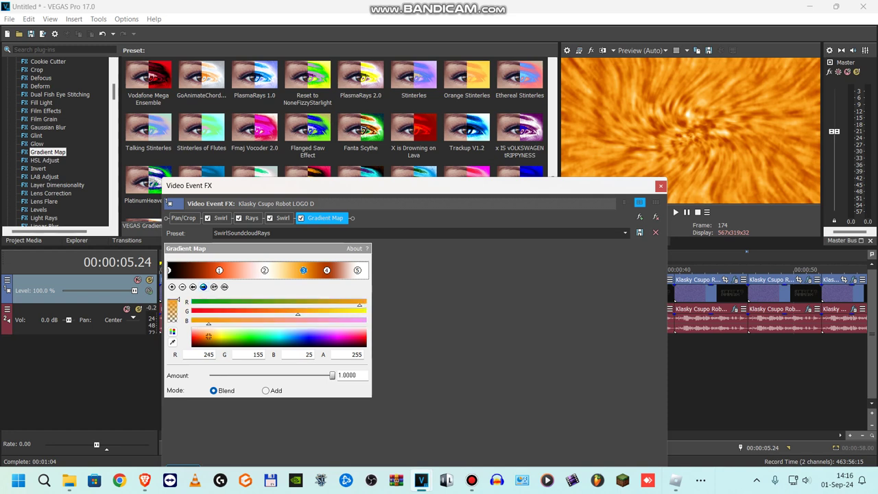
click(204, 287)
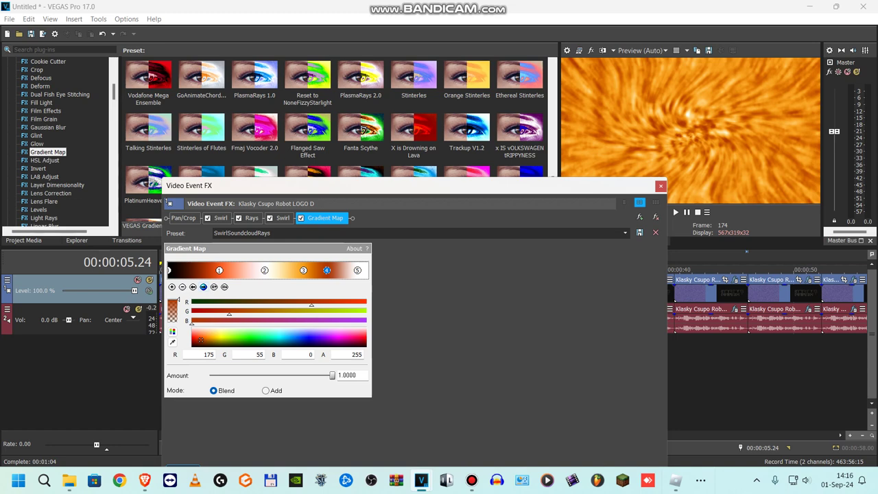
click(203, 286)
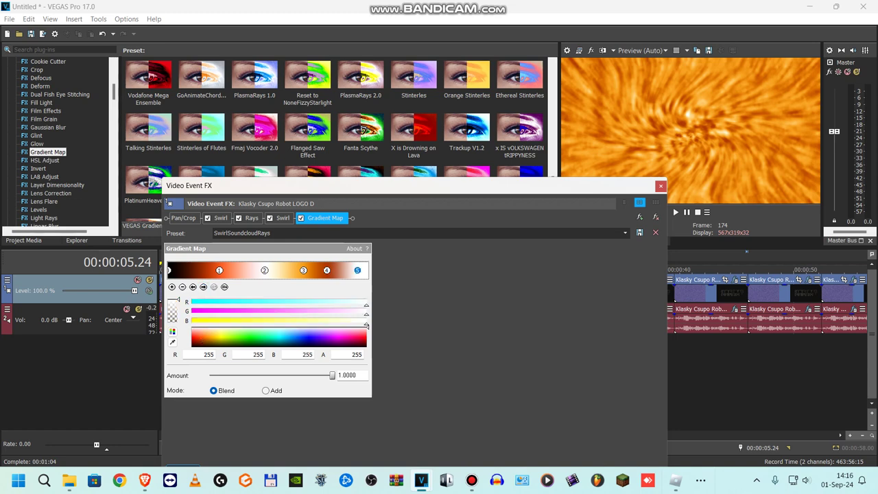
click(661, 185)
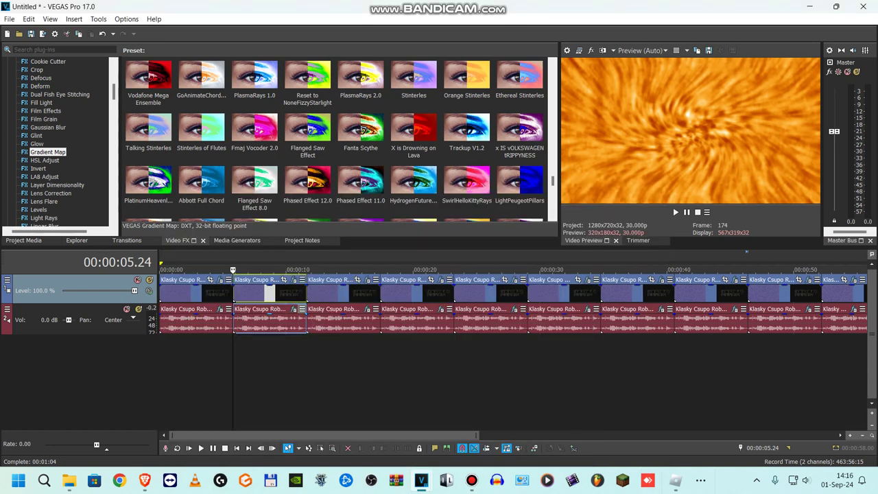
- Review the ERZATZ and Vocodex settings applied to the second audio event
click(294, 309)
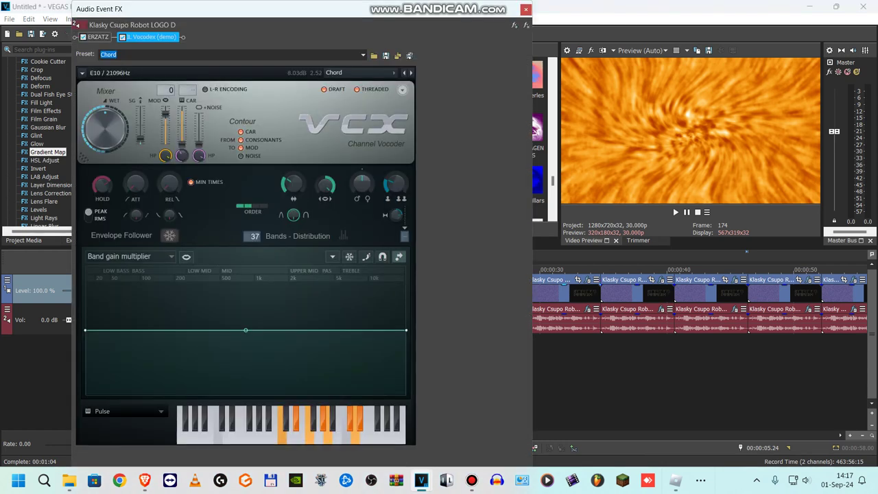
click(98, 37)
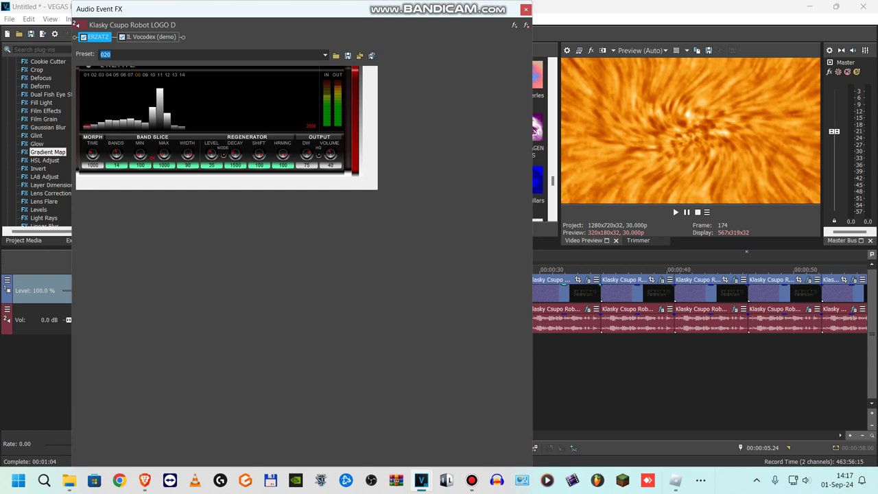
click(151, 38)
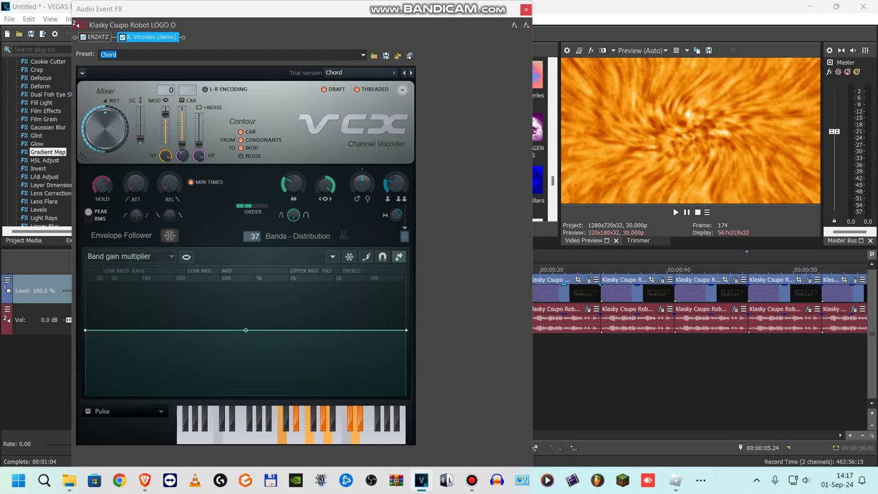
click(526, 9)
- Open the third video event's effects and examine its Glint settings
click(309, 293)
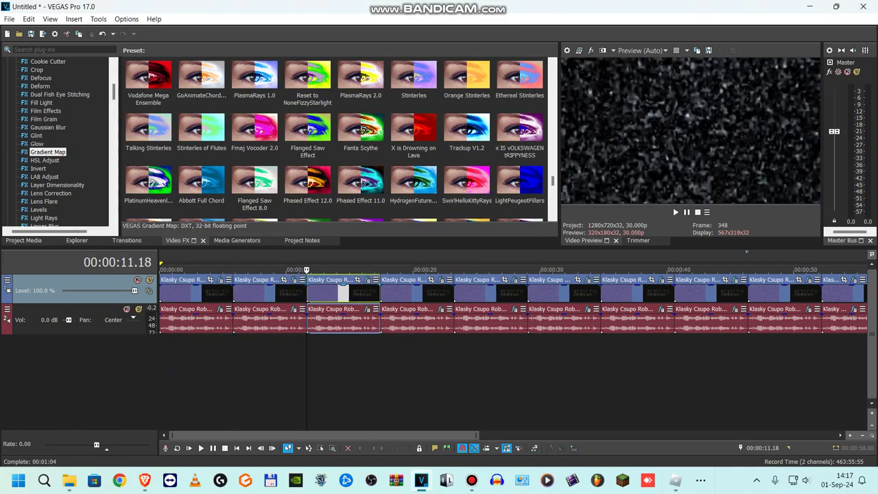
click(367, 279)
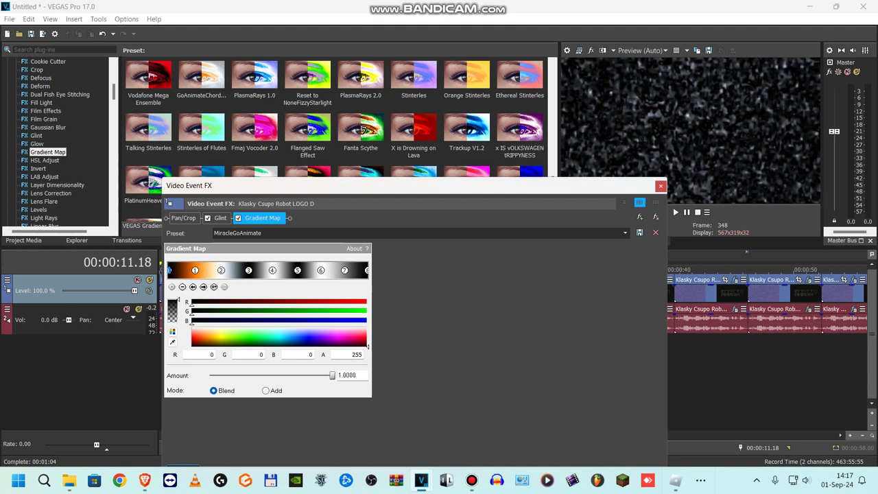
click(220, 218)
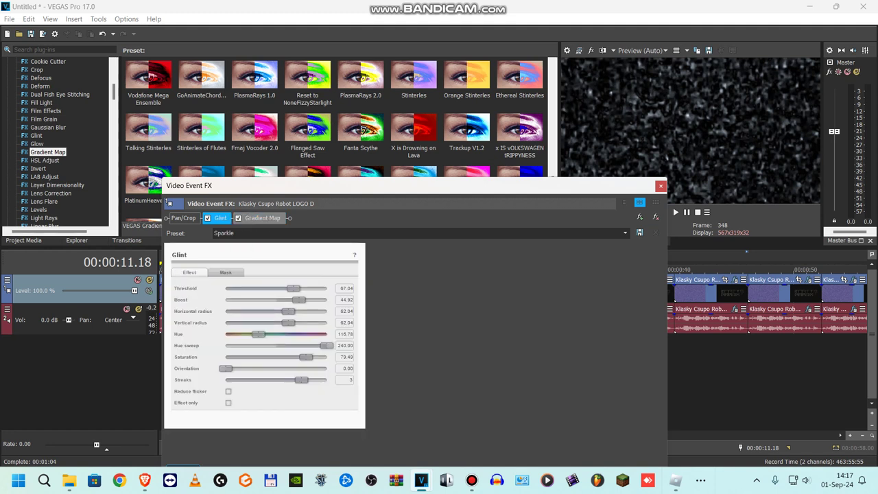
- Step through the colour points of the third video event's Gradient Map and close its effects window
click(262, 218)
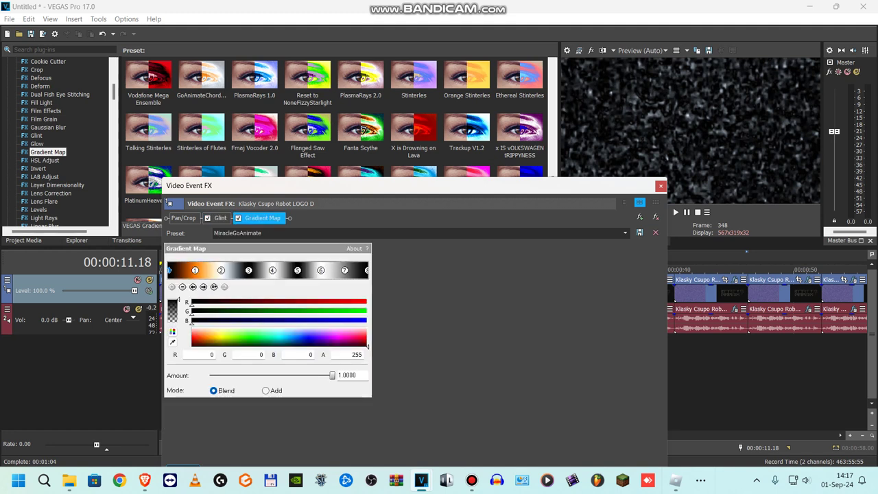
click(203, 287)
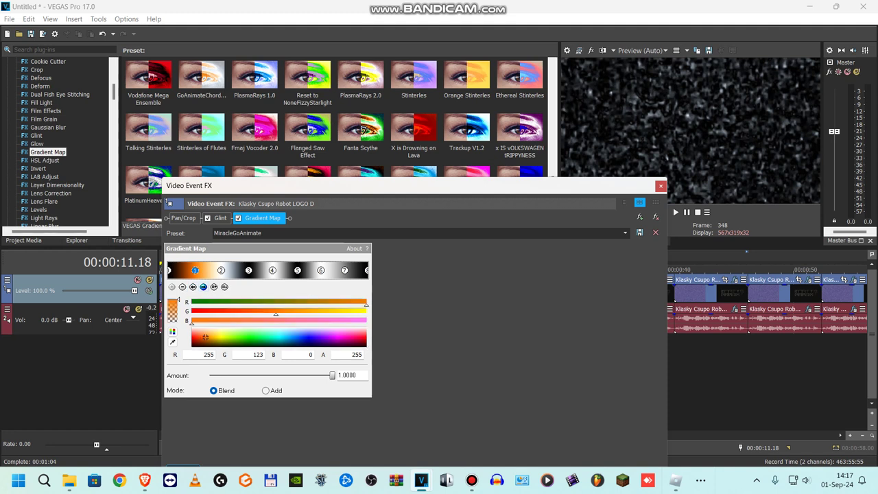
click(203, 287)
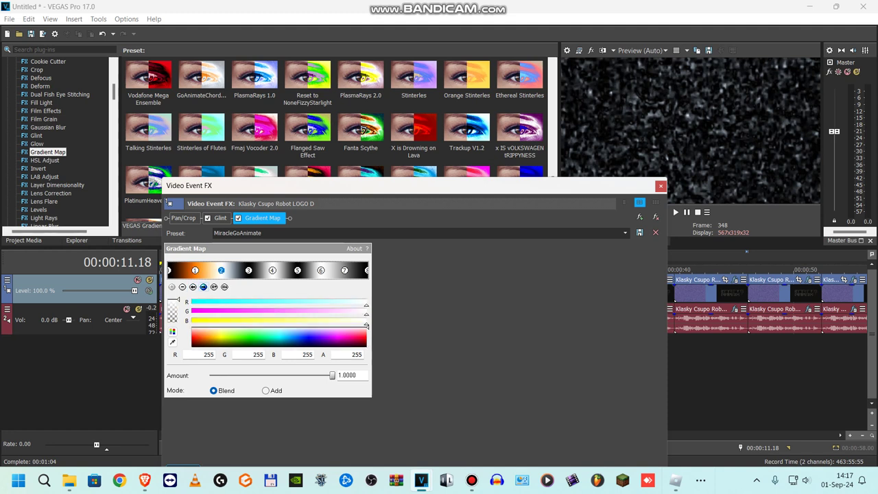
click(203, 287)
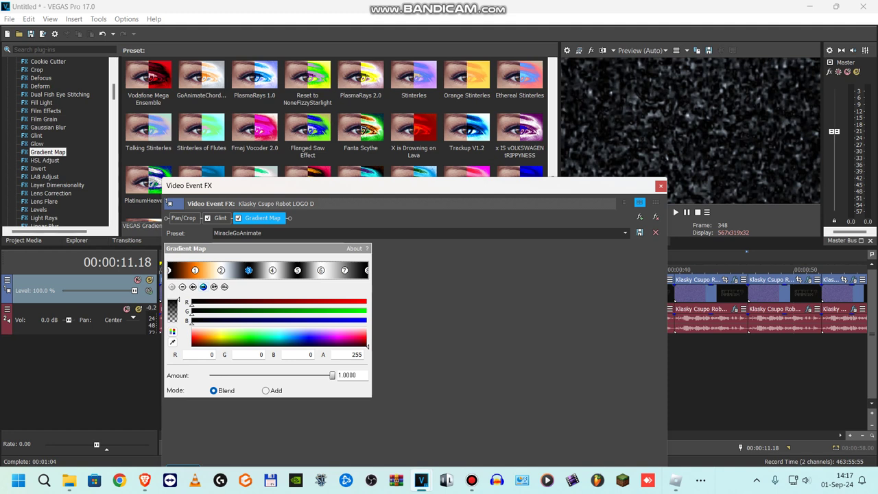
click(203, 287)
click(203, 287)
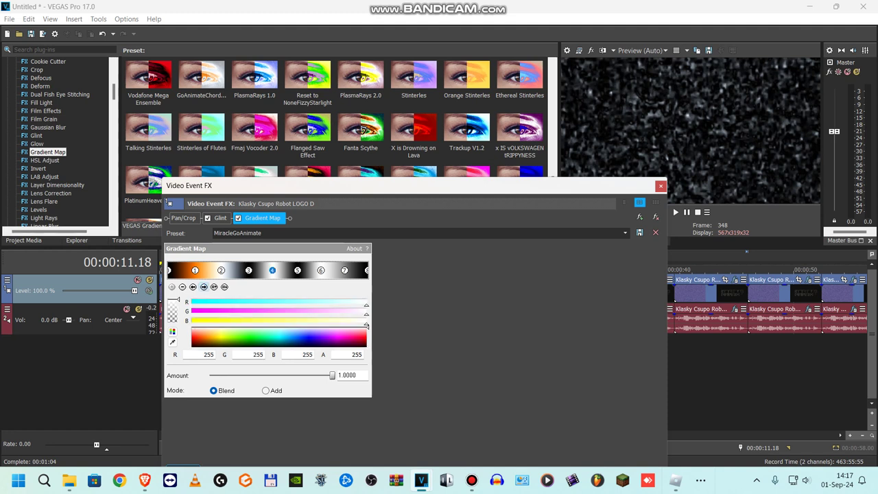
click(203, 287)
click(203, 287)
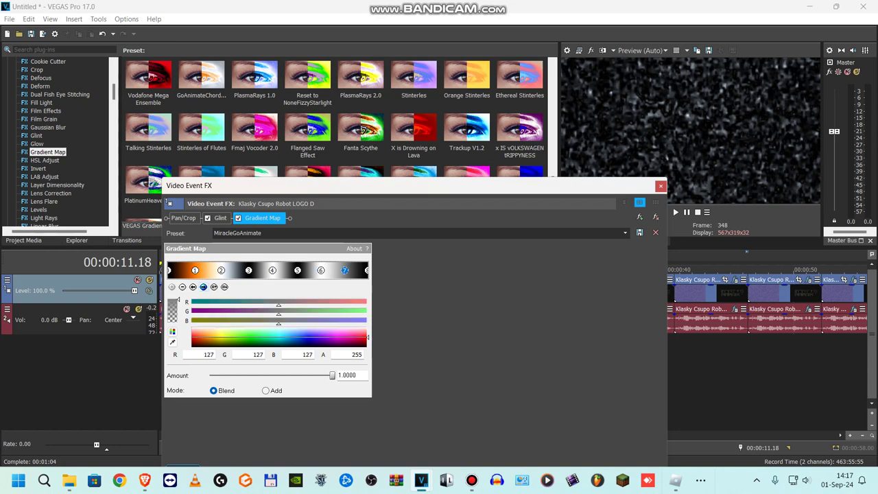
click(203, 287)
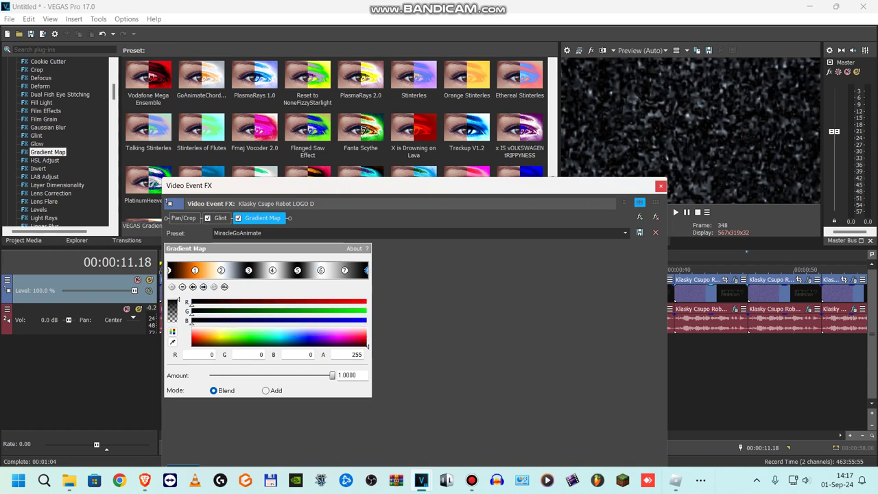
click(661, 185)
- Review the Vocodex settings applied to the third audio event and close its effects window
click(367, 308)
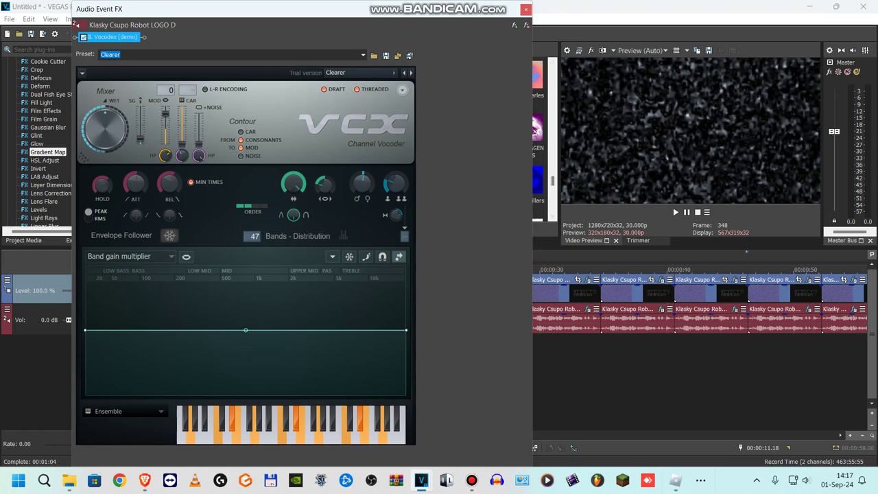
click(526, 9)
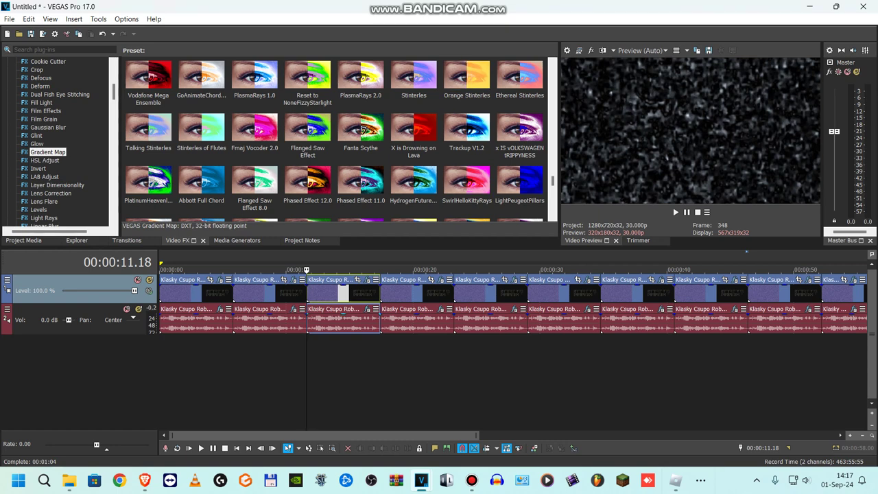
- Open the fourth video event's effects and examine its TV Simulator, Light Rays and NewBlue Starlight settings
click(380, 323)
click(440, 280)
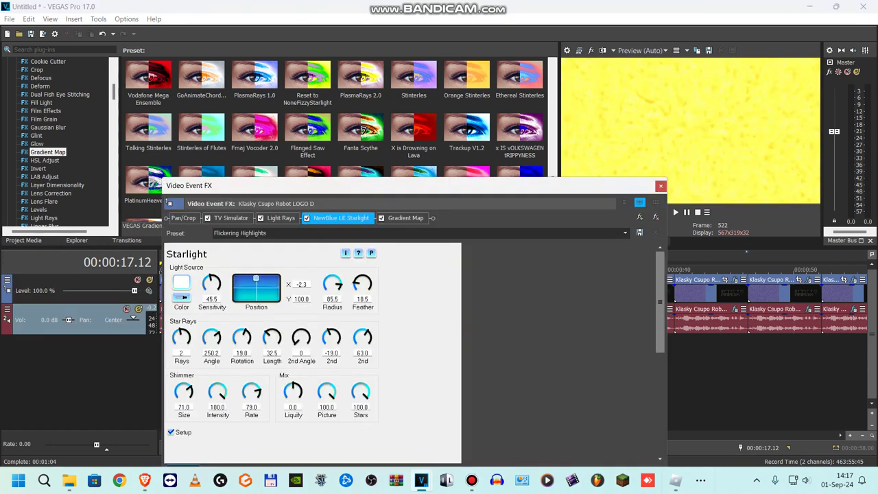
click(231, 218)
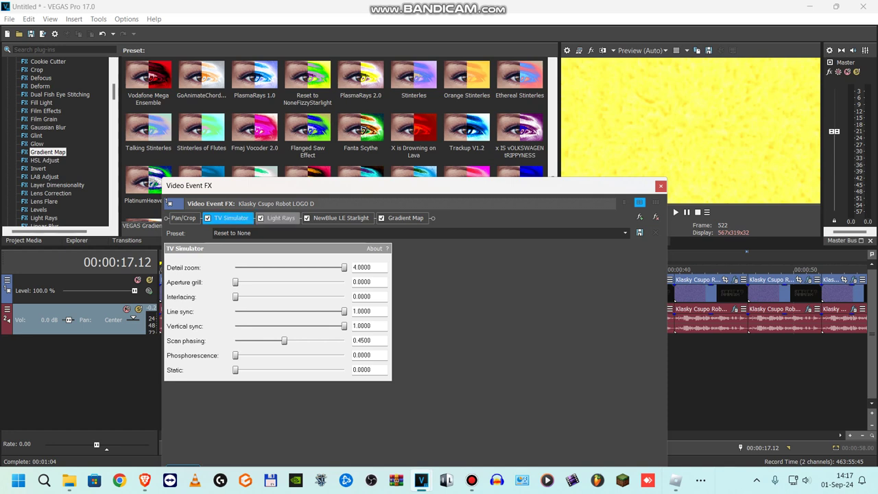
click(280, 217)
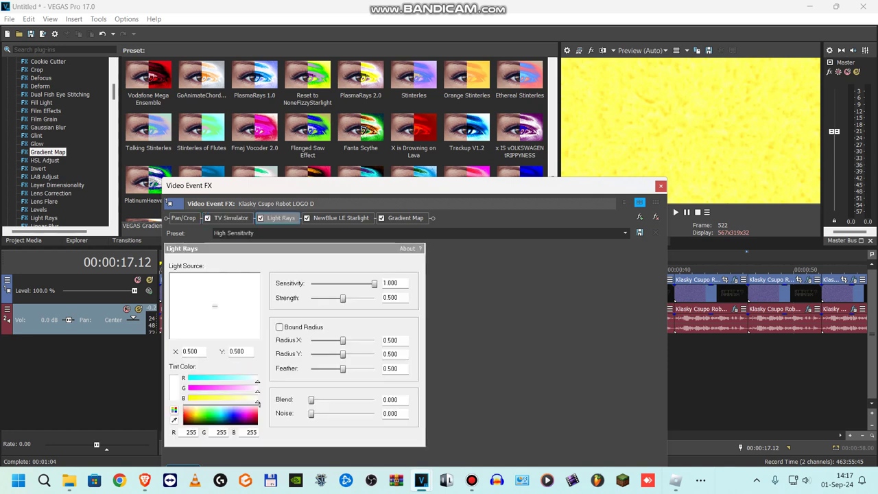
click(341, 218)
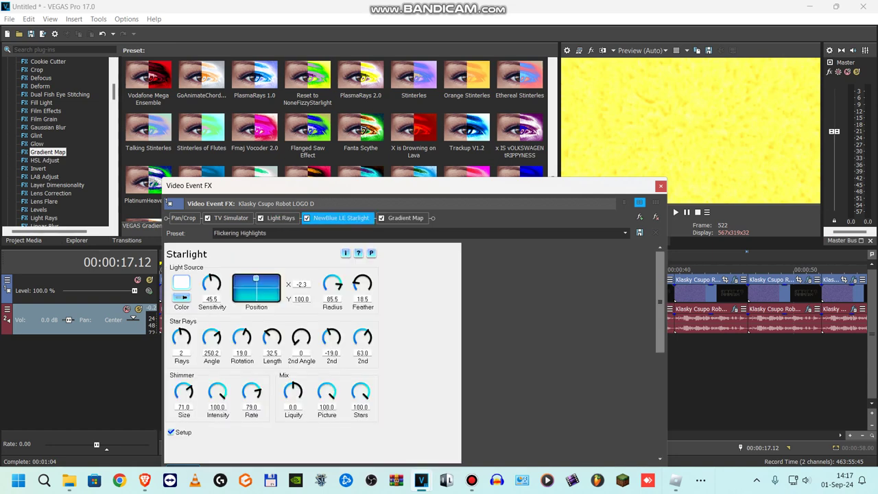
- Step through the colour points of the fourth video event's Gradient Map and close its effects window
click(405, 218)
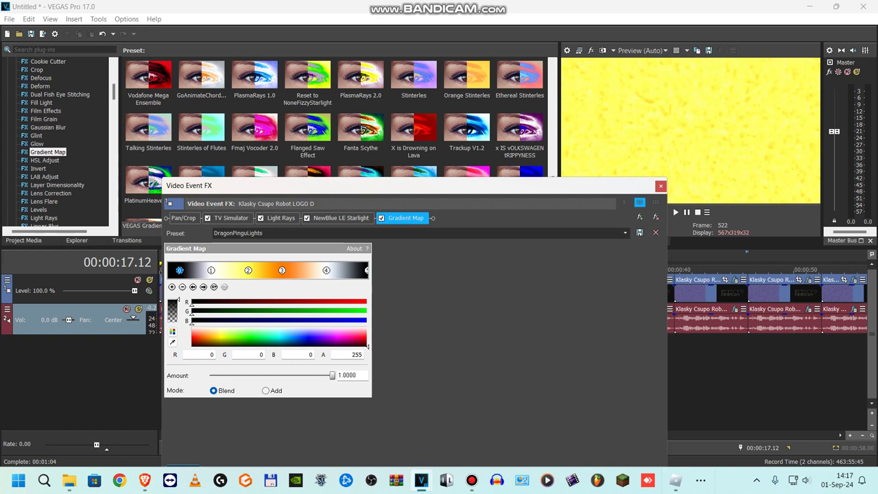
click(203, 287)
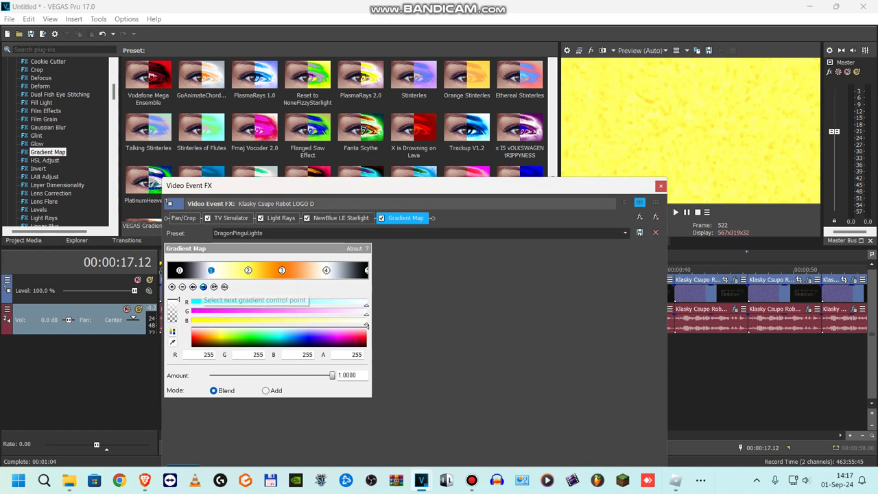
click(204, 287)
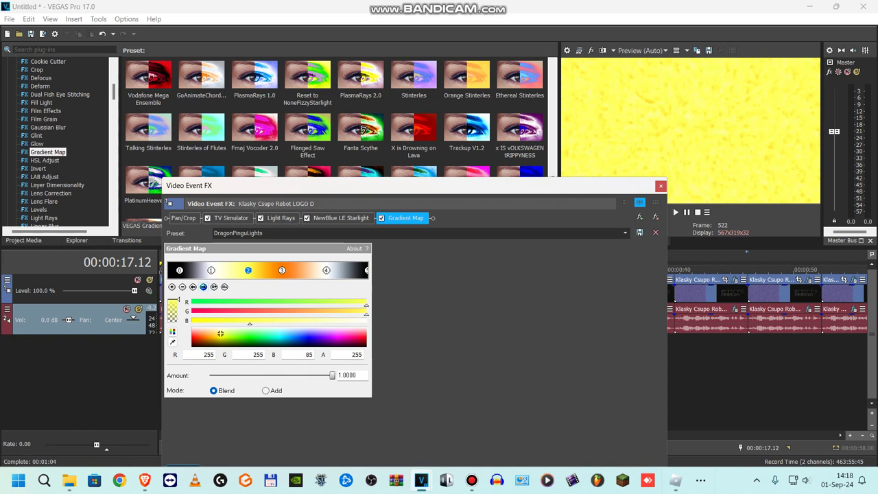
click(203, 287)
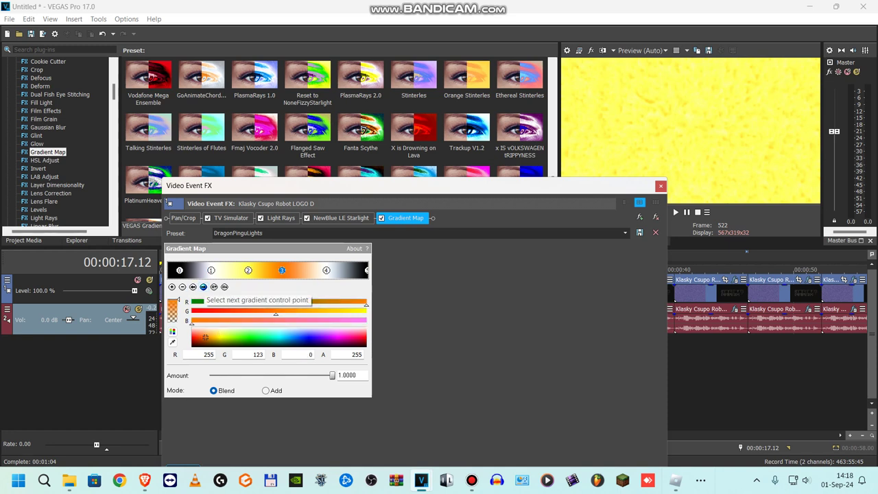
click(203, 287)
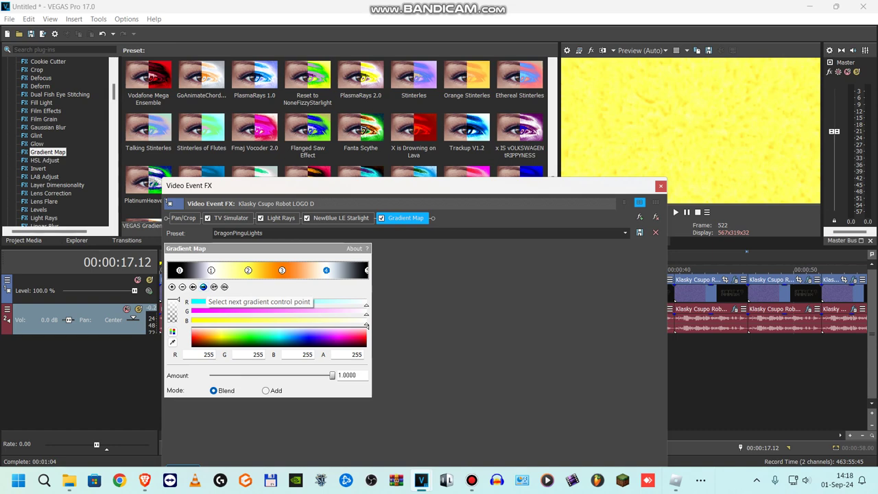
click(203, 287)
click(661, 185)
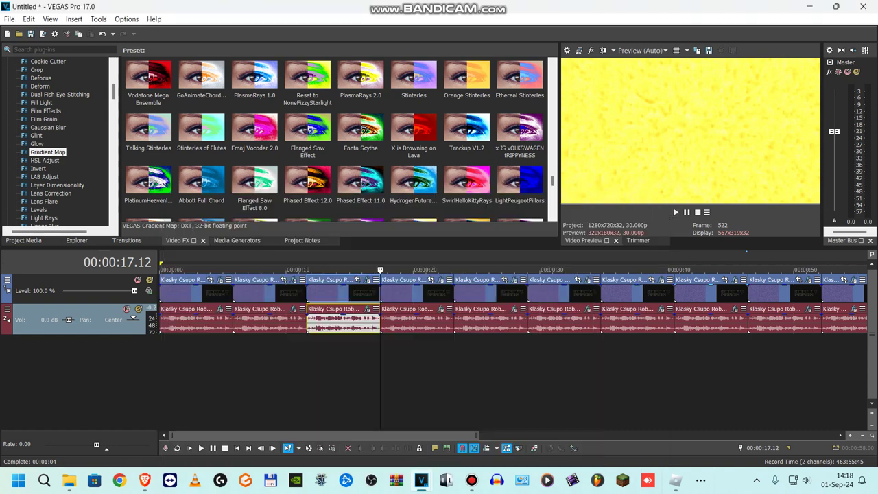
- Review the Multi-Tap Delay and Vocodex settings applied to the fourth audio event
click(441, 309)
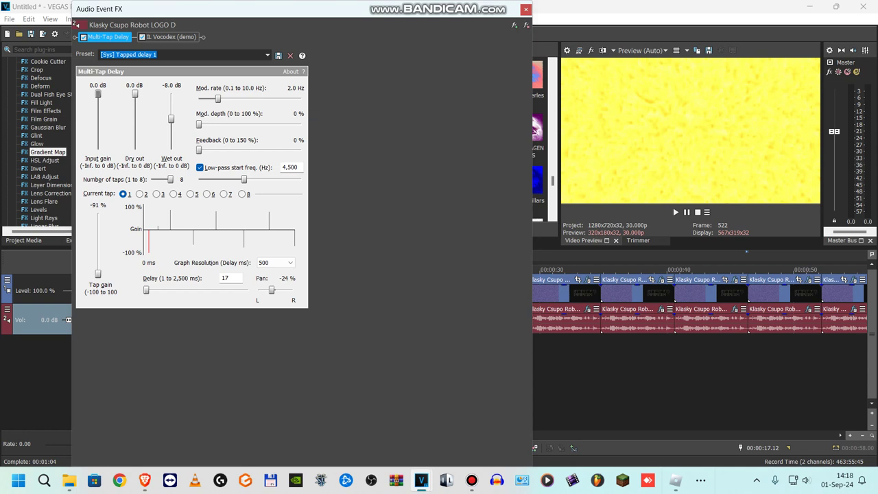
click(171, 37)
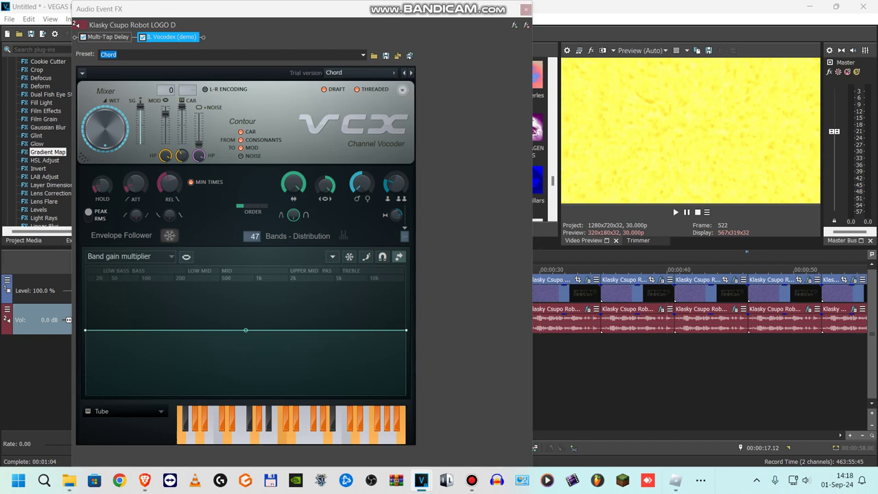
click(526, 9)
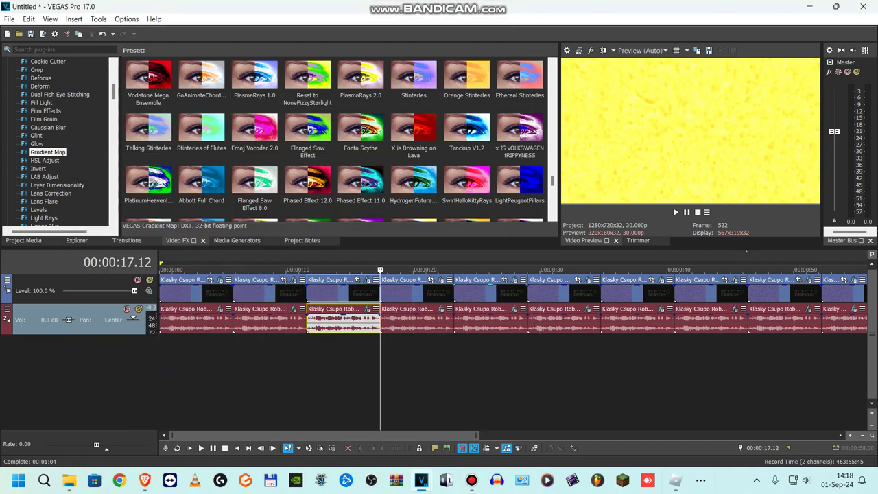
- Open the fifth video event's effects and examine its Glint and NewBlue Earthquake settings
click(464, 291)
click(514, 279)
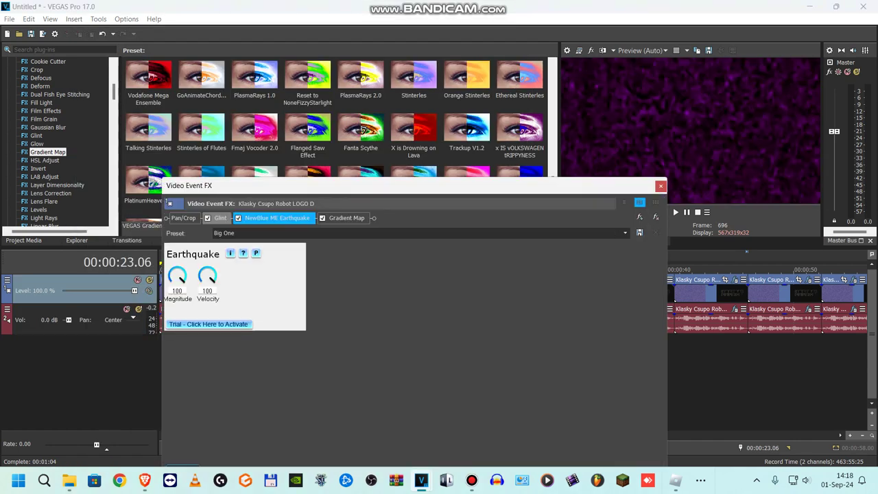
click(220, 218)
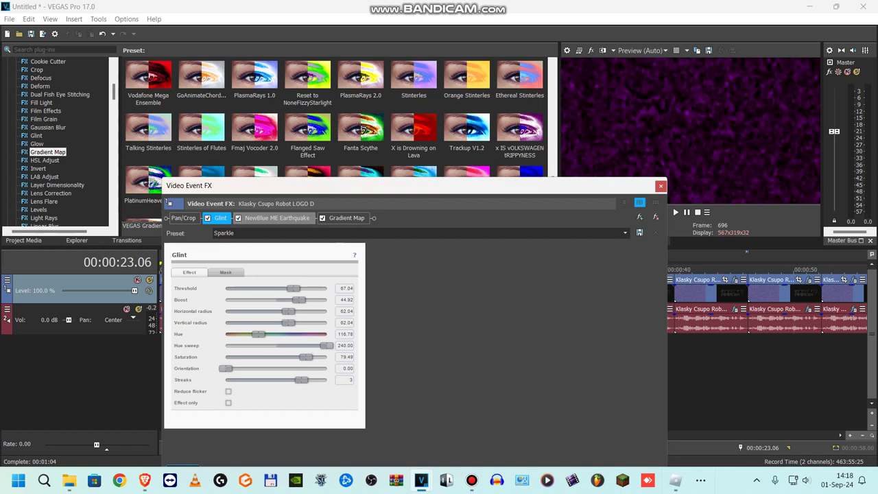
click(277, 218)
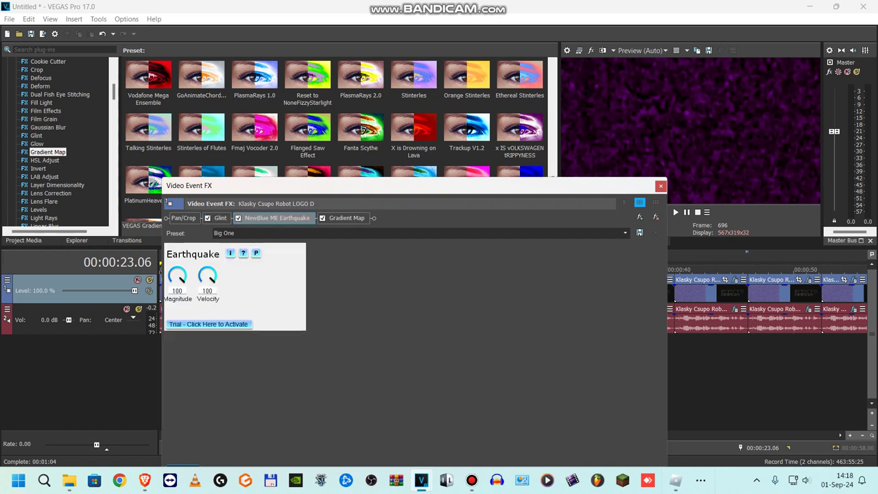
- Step through the colour points of the fifth video event's Gradient Map and close its effects window
click(346, 217)
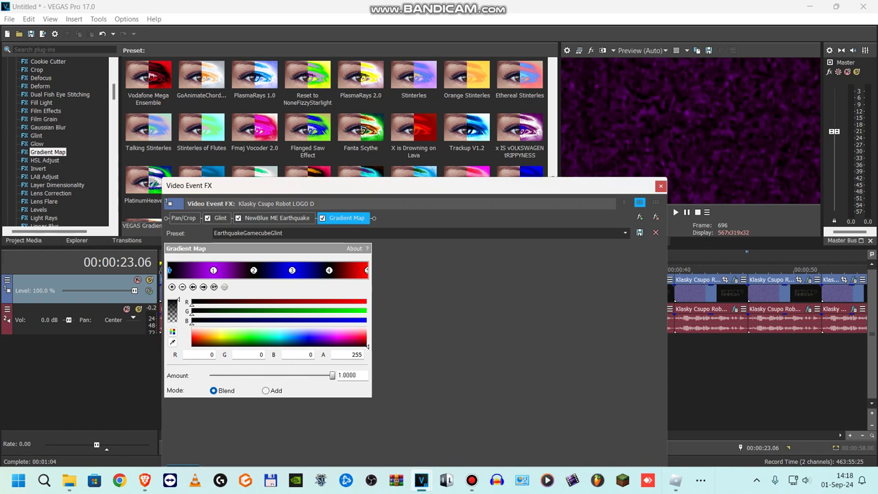
click(203, 287)
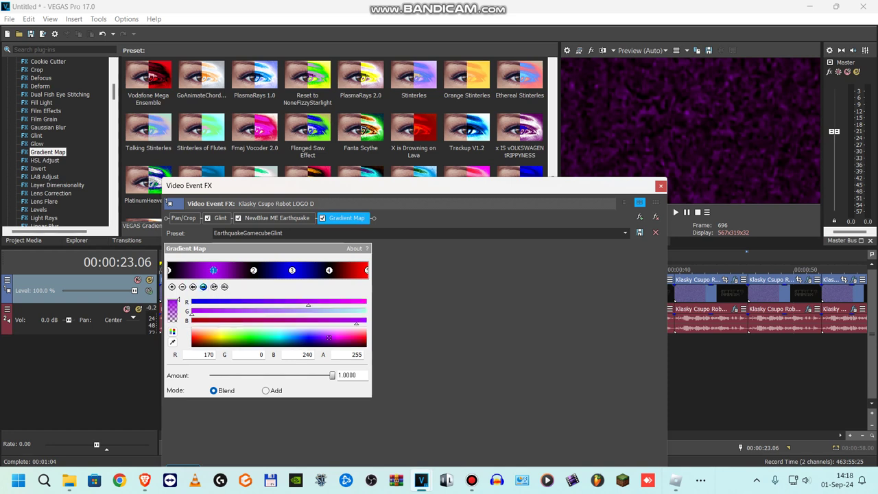
click(204, 287)
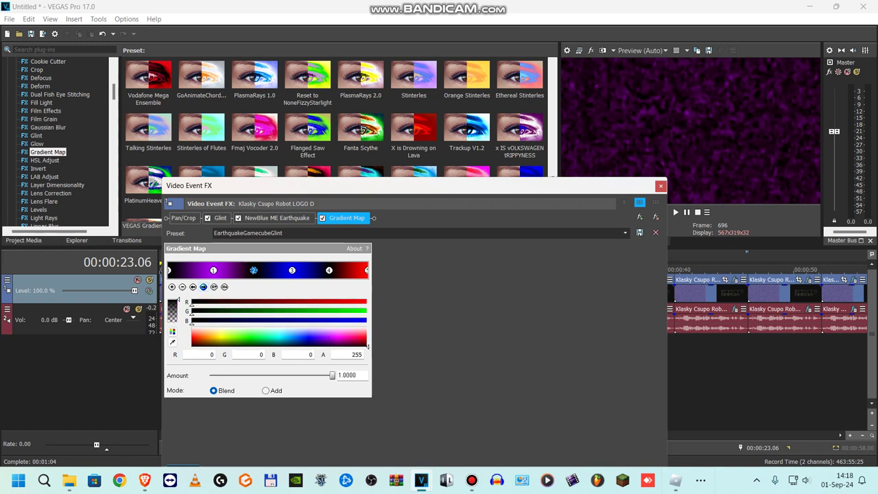
click(203, 287)
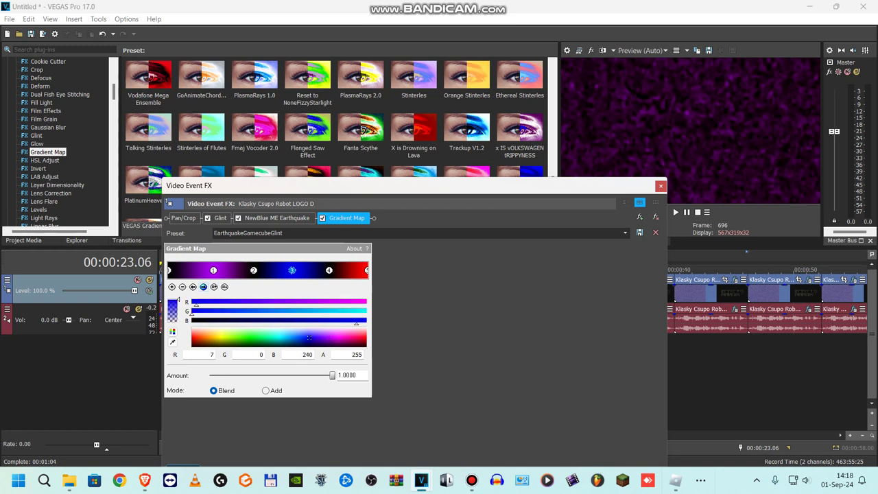
click(203, 287)
click(204, 286)
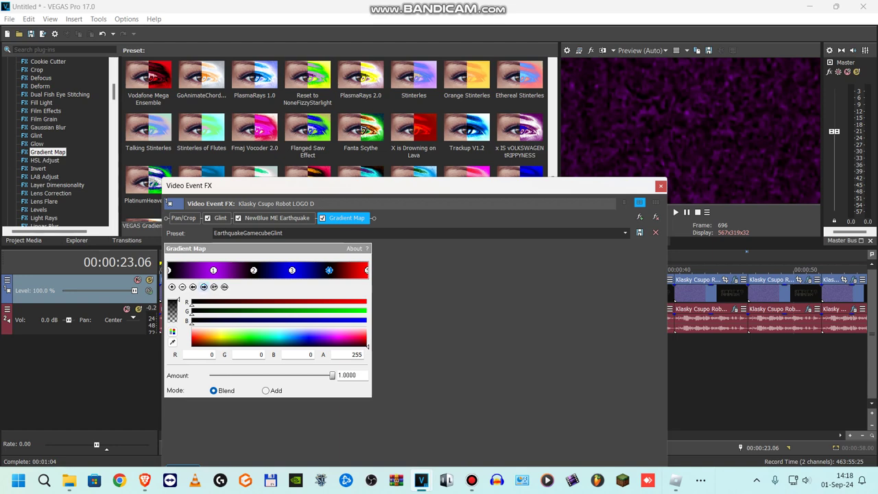
click(661, 186)
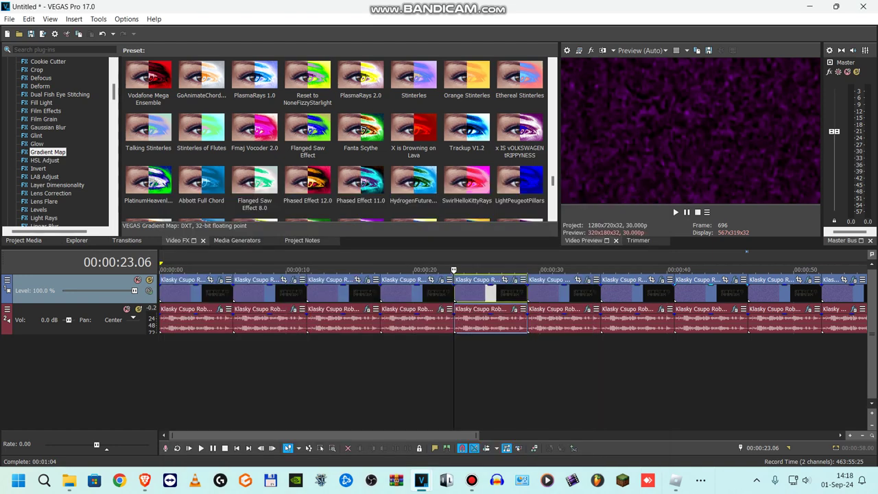
- Open the fifth audio event's effects and examine its tb_grumblebum, Bitcrusher and Vocodex settings
click(514, 310)
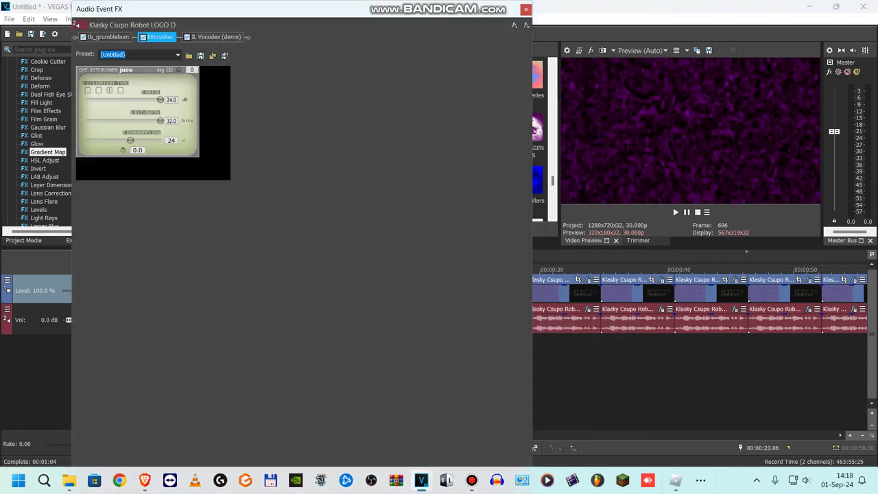
click(108, 37)
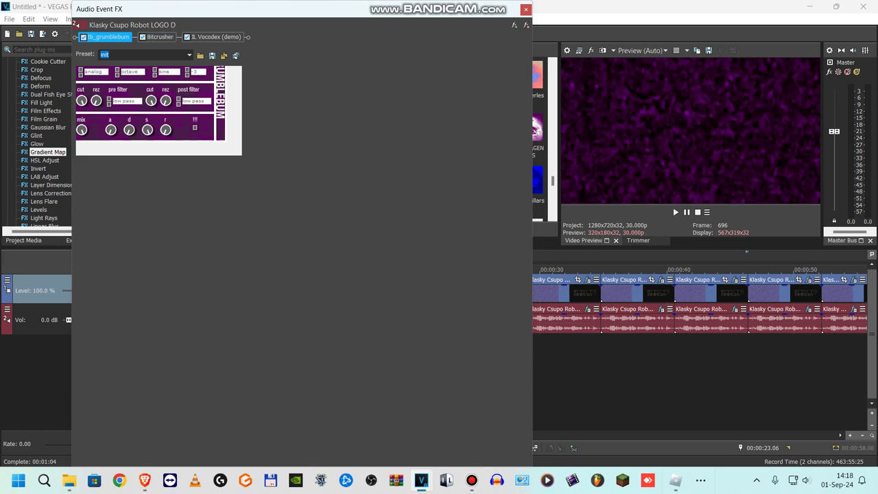
click(160, 37)
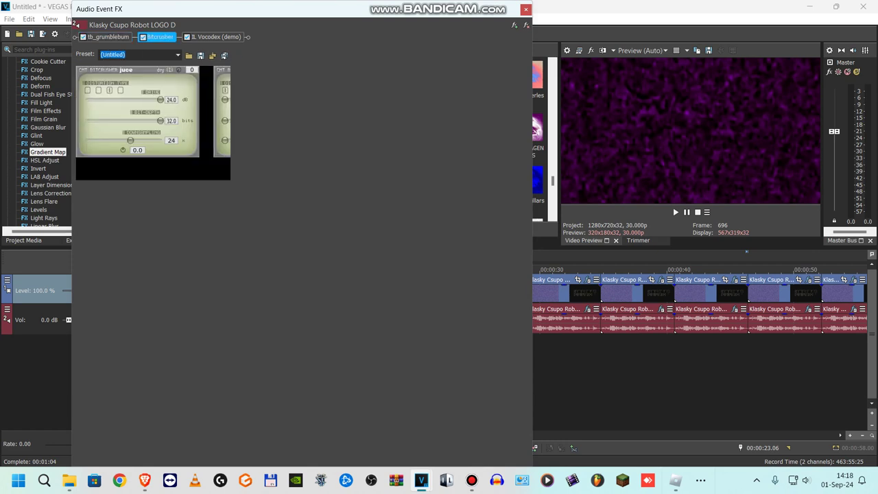
click(216, 37)
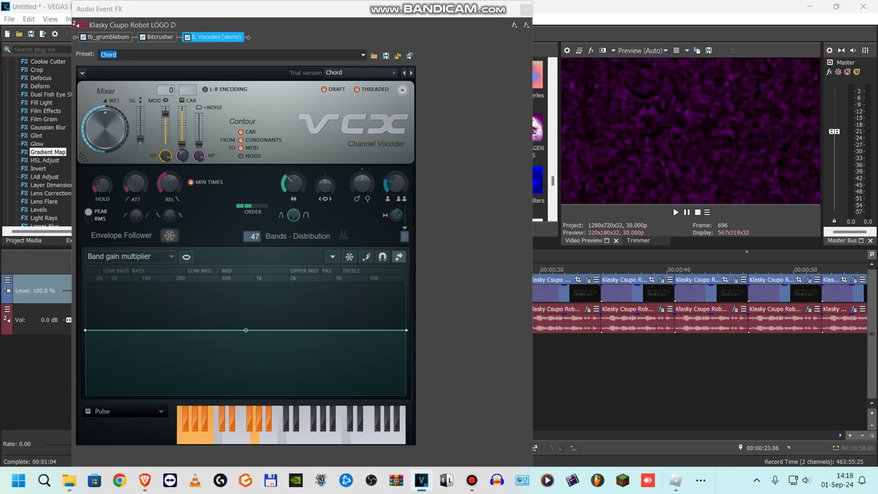
- Close the fifth audio event's effects, then open the sixth video event's effects and examine its Starburst and NewBlue Light Rays settings
click(526, 9)
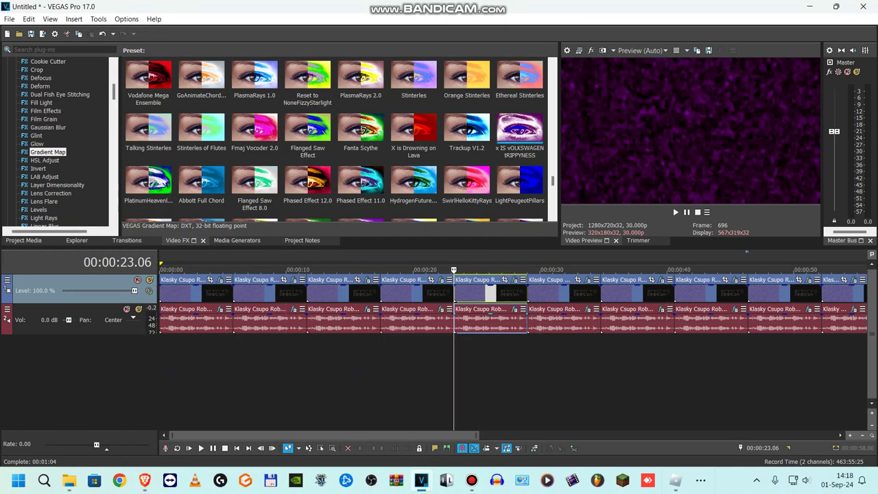
click(536, 292)
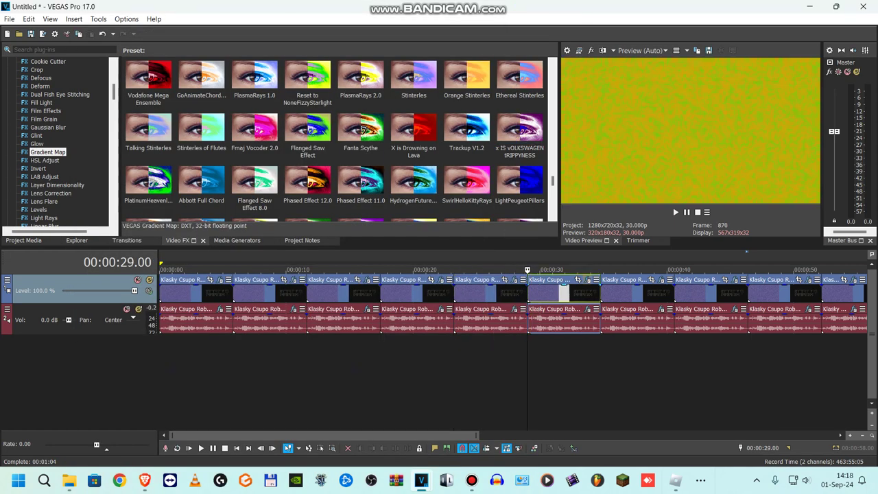
click(588, 279)
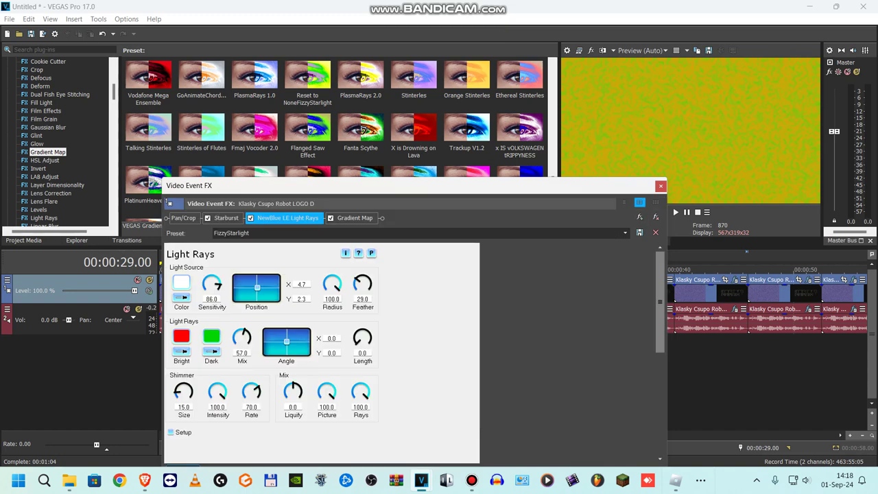
click(226, 218)
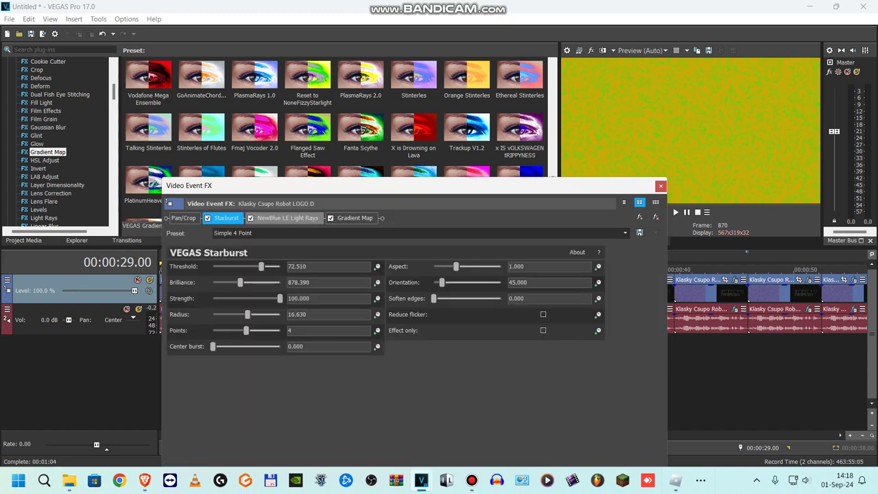
click(287, 219)
scroll(323, 355, down, 3)
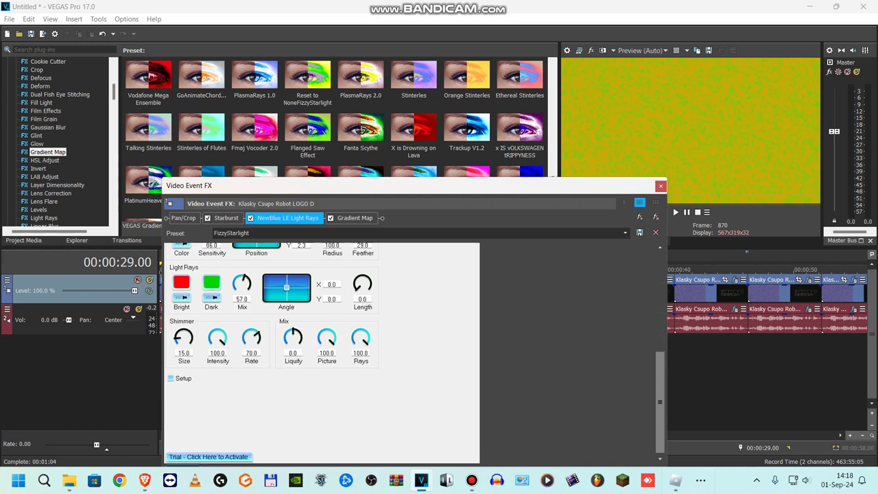
scroll(323, 343, up, 3)
- Step through the colour points of the sixth video event's Gradient Map and close its effects window
click(355, 218)
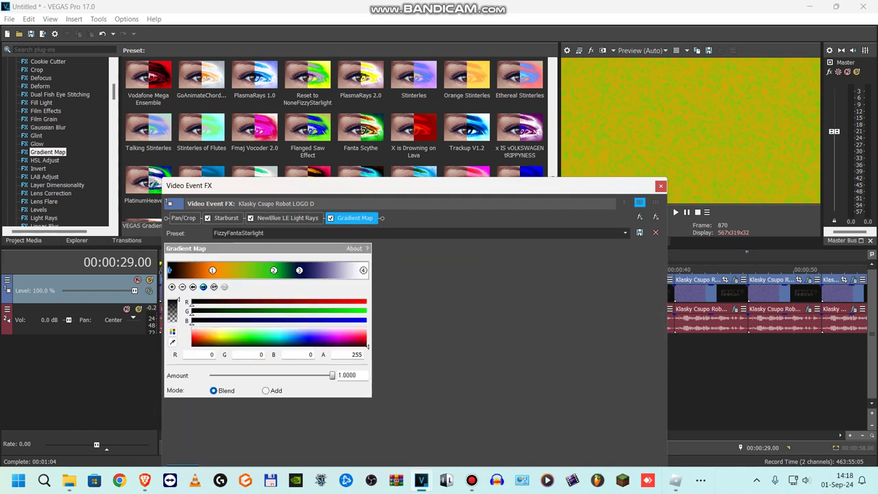
click(203, 286)
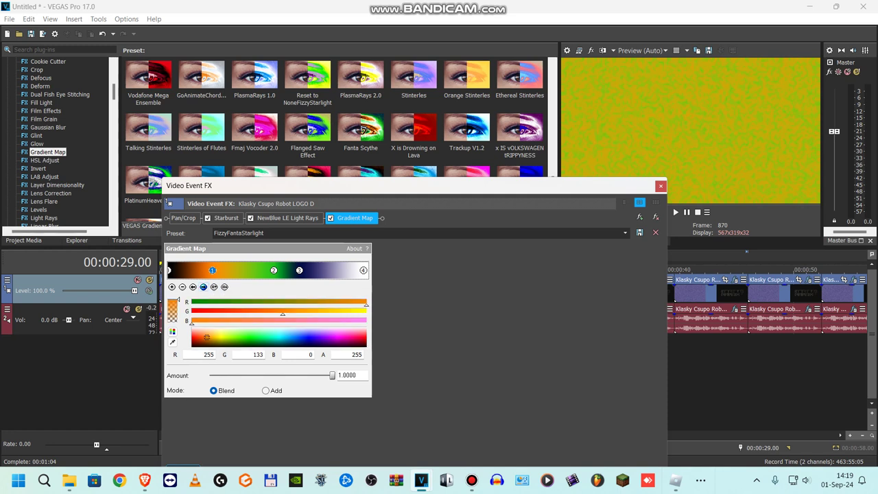
click(203, 287)
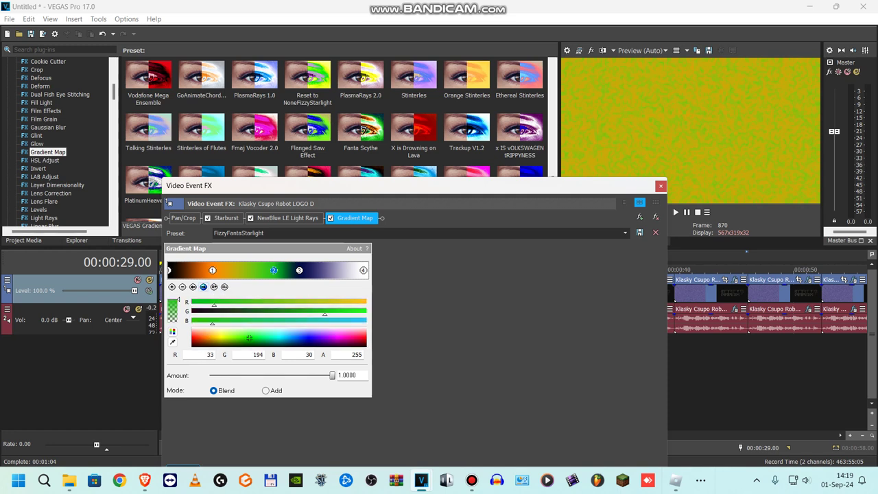
click(203, 287)
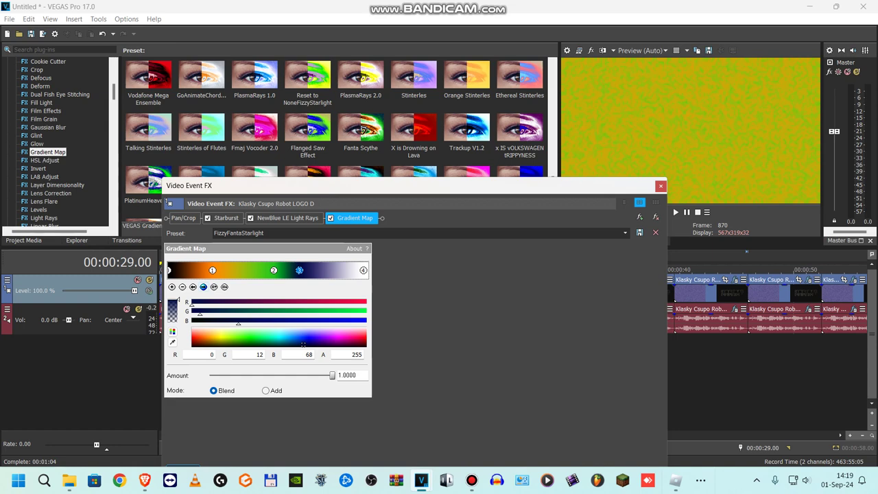
click(204, 286)
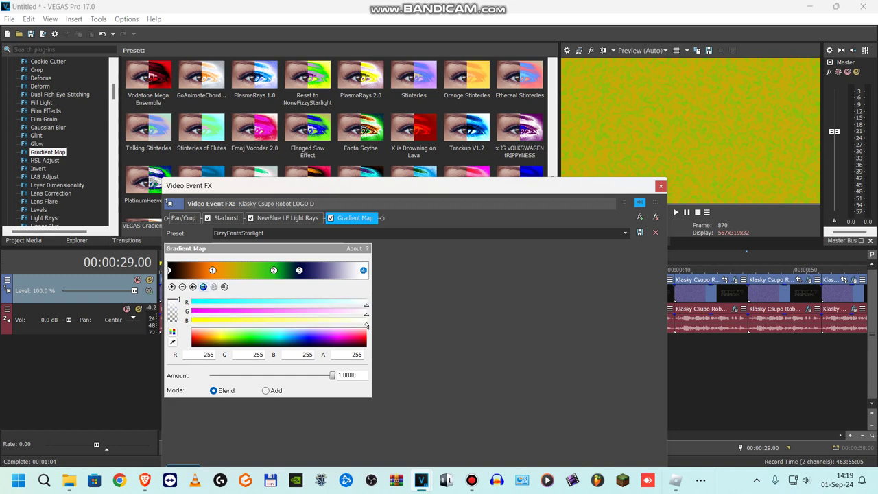
click(661, 185)
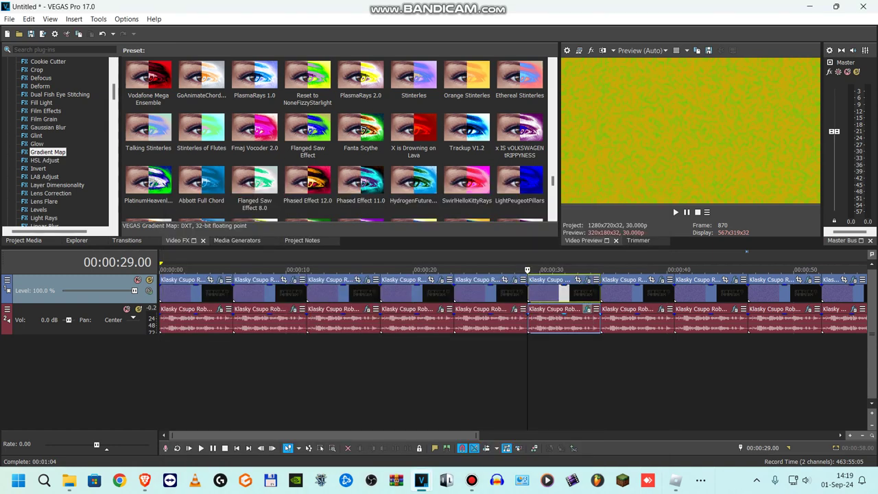
- Open the sixth audio event's effects, examine its ERZATZ, NorthPole and Vocodex settings, and close the window
click(587, 309)
click(98, 37)
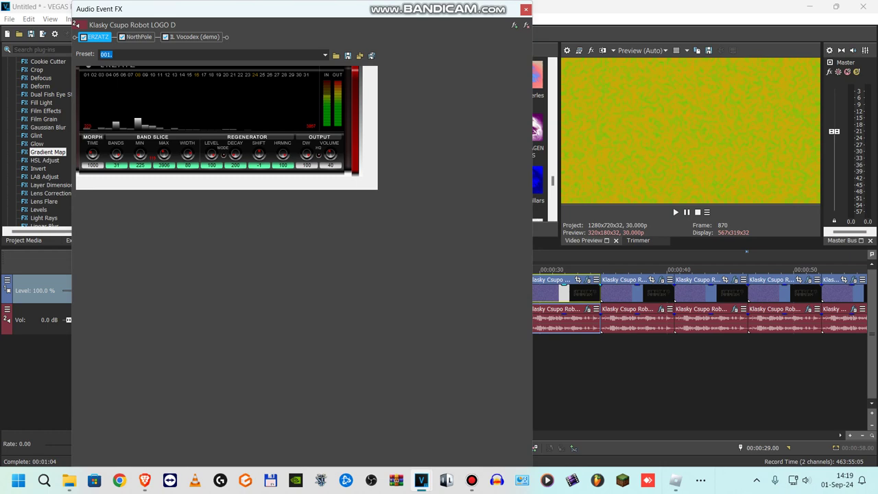
click(139, 37)
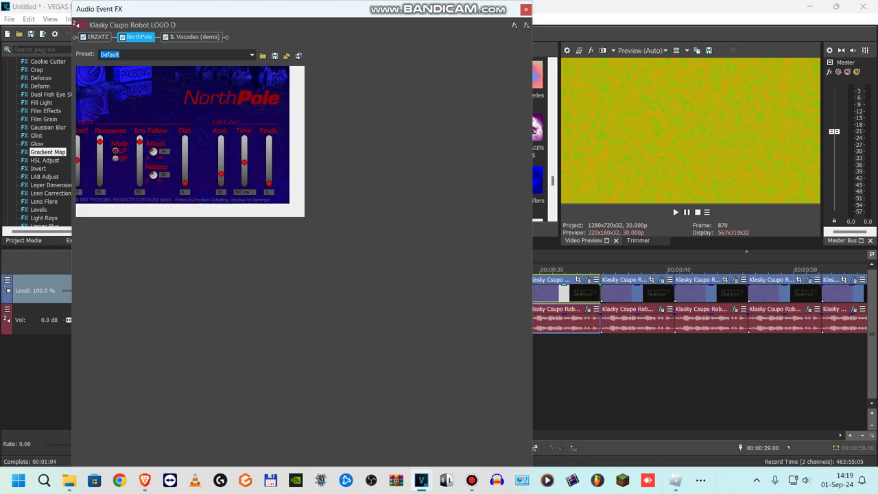
click(195, 37)
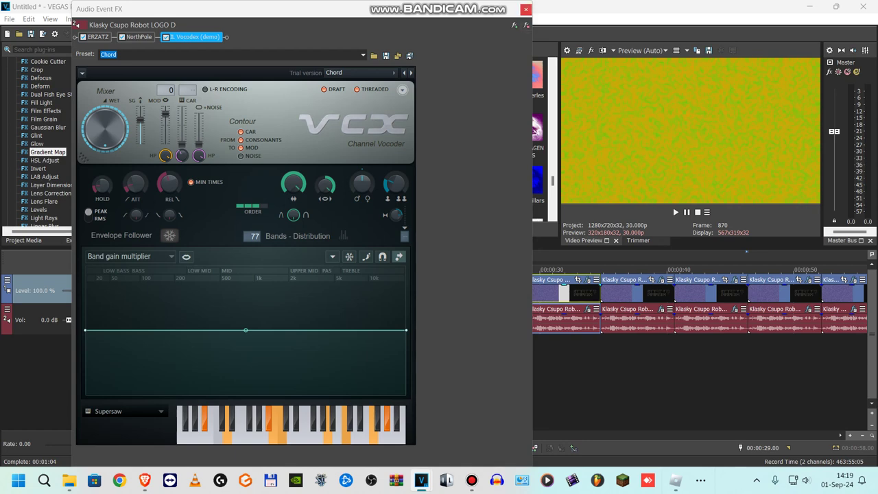
click(525, 9)
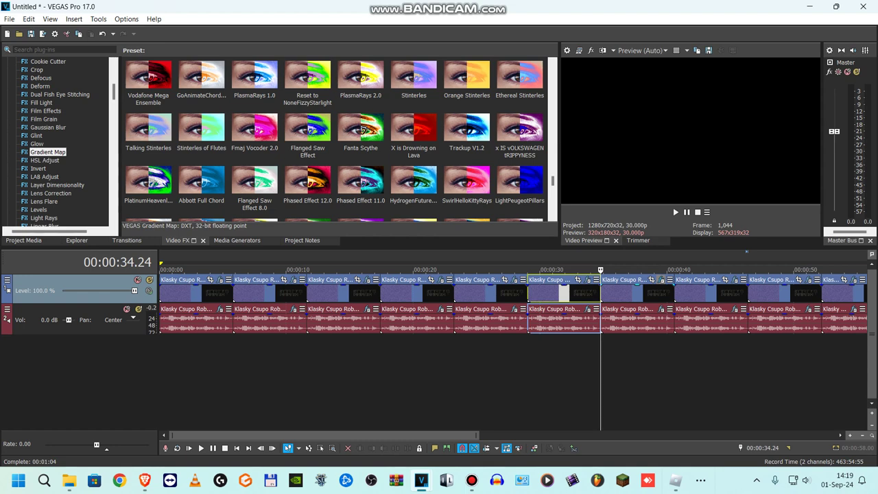
- Open the seventh video event's effects and examine its Glow, Rays and NewBlue Shear Energy settings
click(661, 279)
click(220, 217)
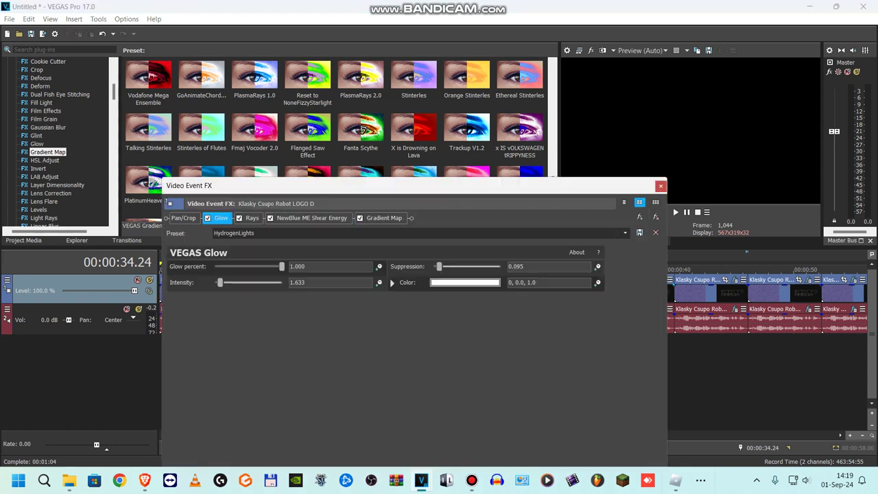
click(252, 218)
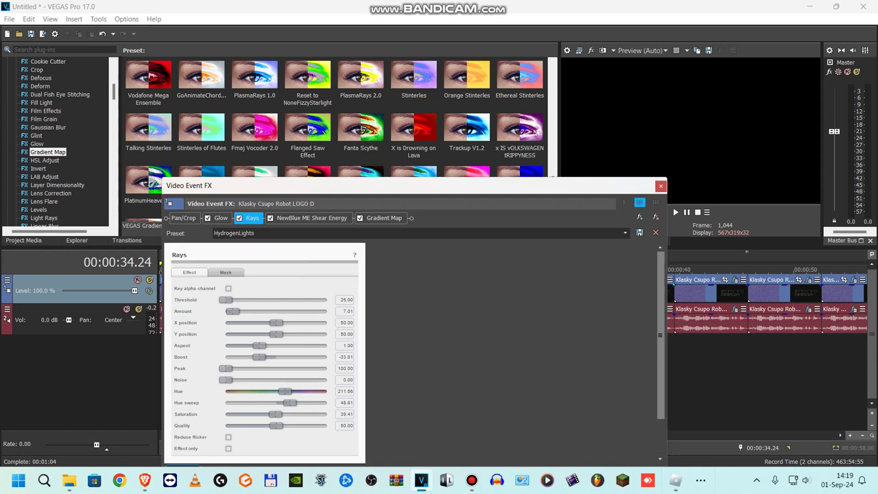
click(311, 218)
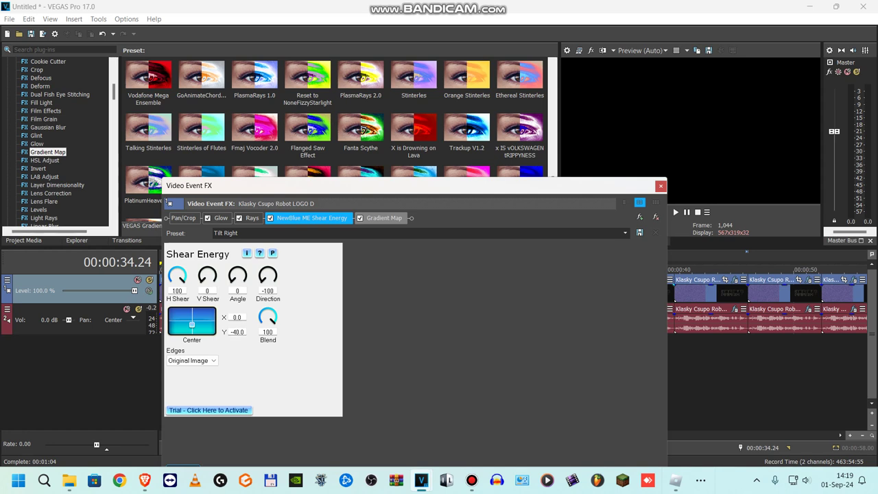
- Step through the colour points of the seventh video event's Gradient Map and close its effects window
click(385, 217)
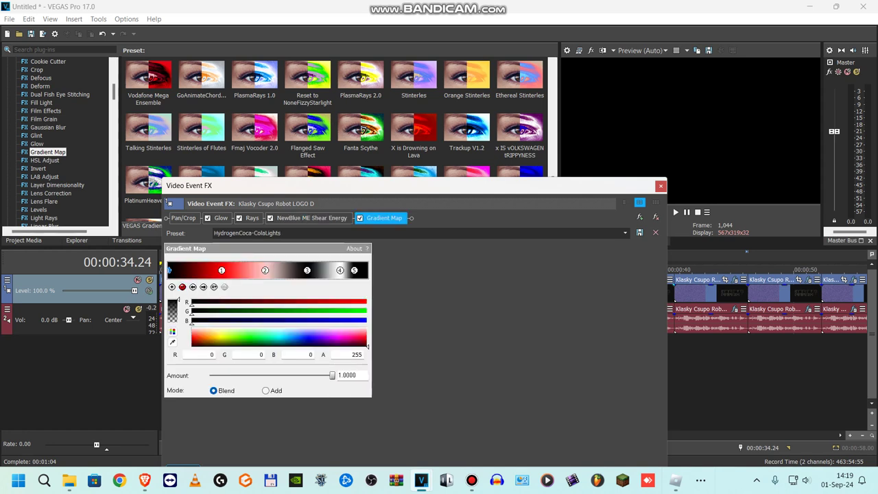
click(203, 287)
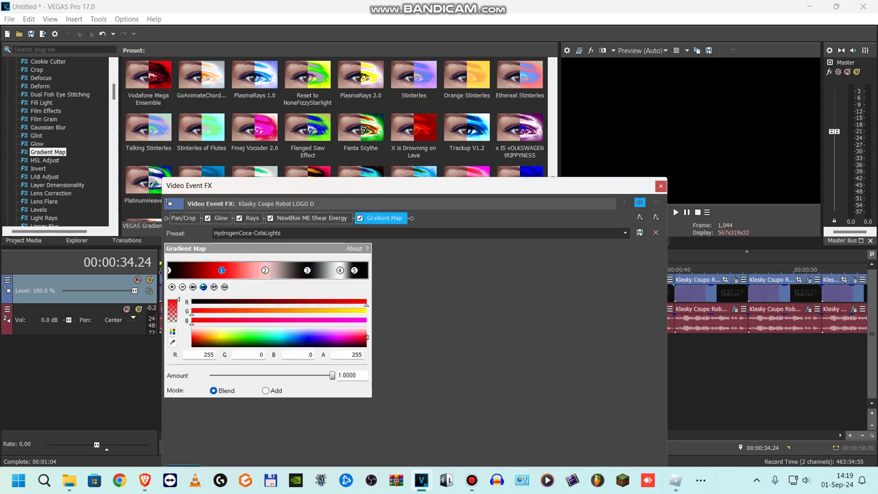
click(203, 286)
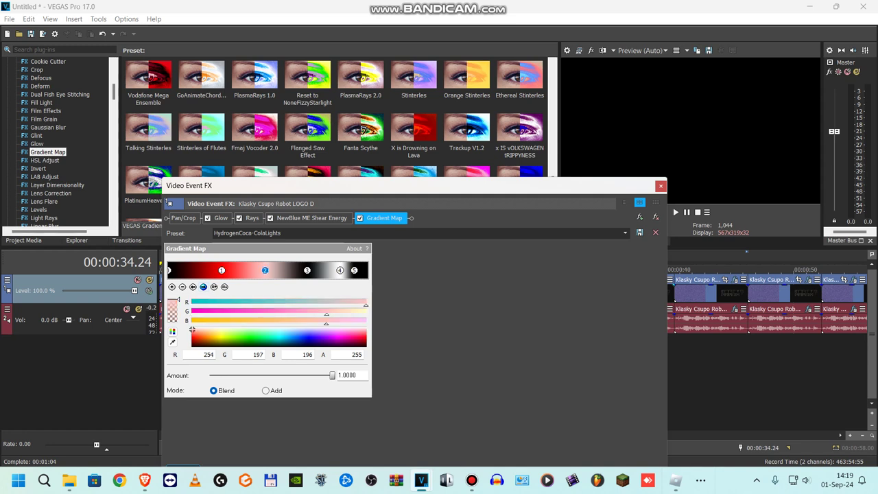
click(203, 287)
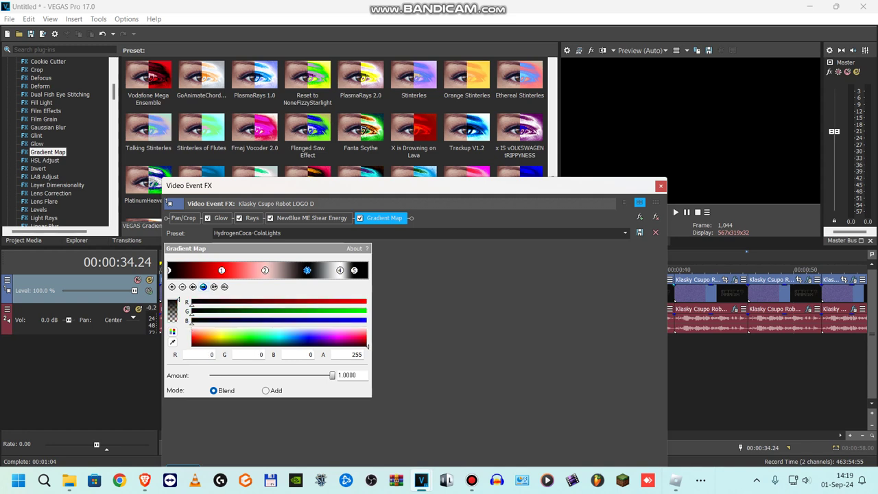
click(203, 287)
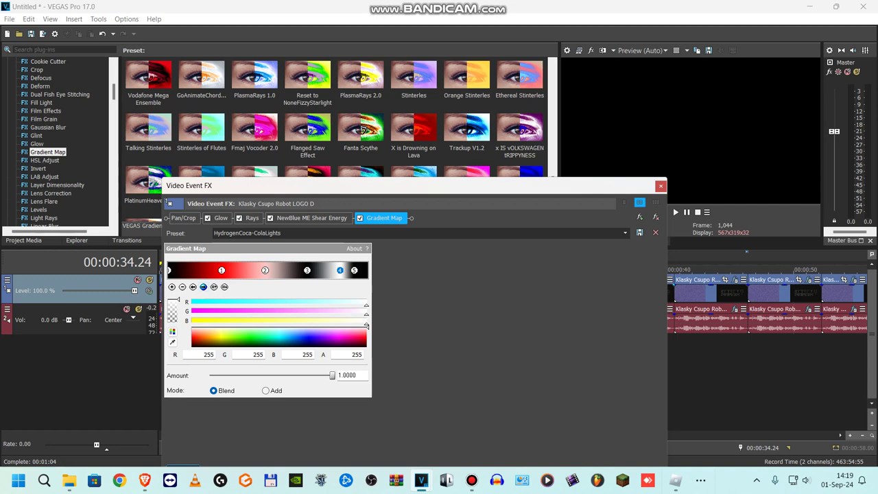
click(203, 287)
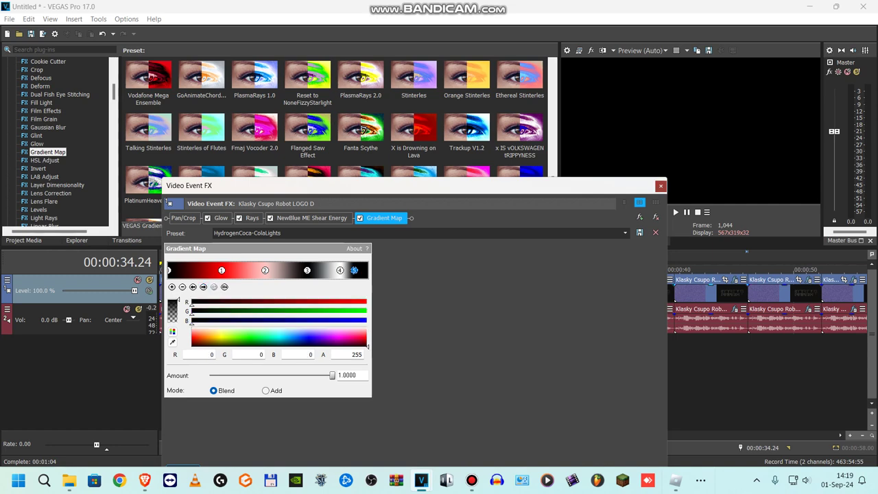
click(661, 185)
- Open the seventh audio event's effects, examine its Camouflage and Vocodex settings, and close the window
click(660, 309)
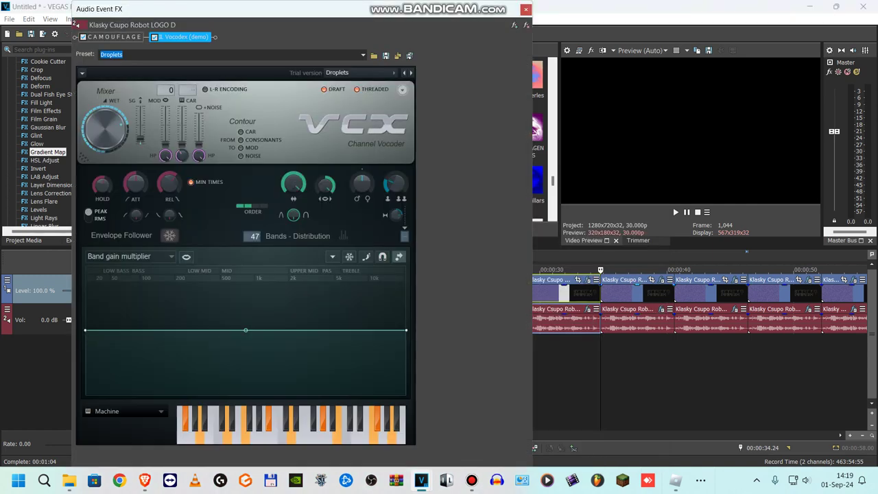
click(115, 37)
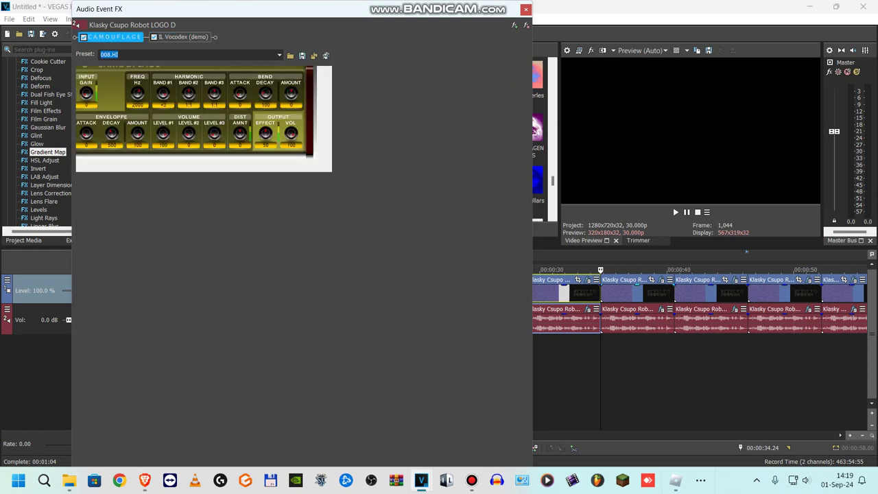
click(183, 38)
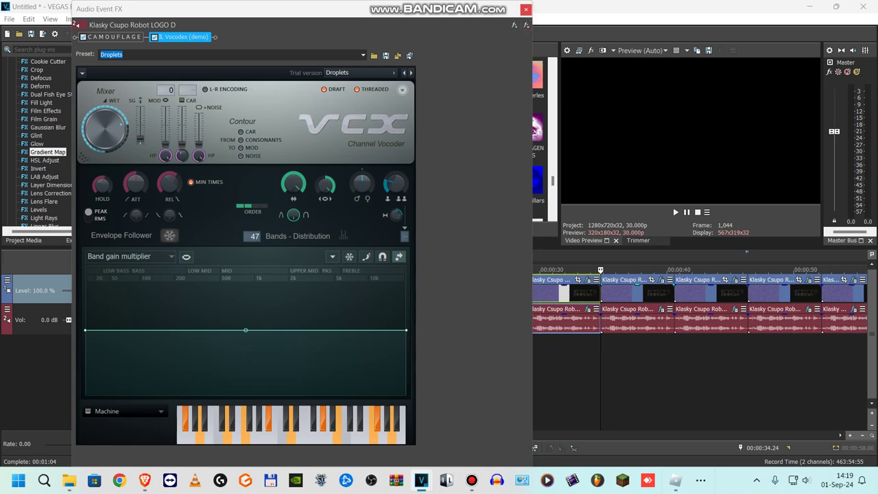
click(525, 9)
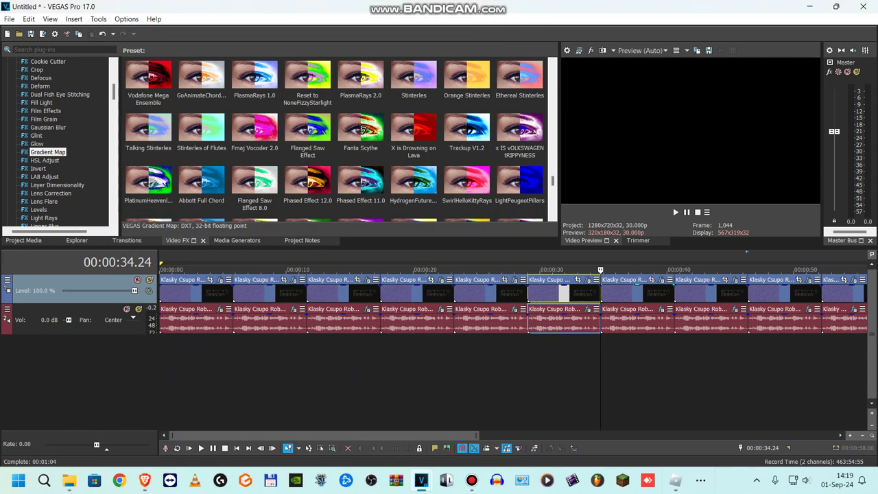
- Open the eighth video event's effects and examine its Rays and Linear Blur settings
click(672, 294)
scroll(673, 294, right, 3)
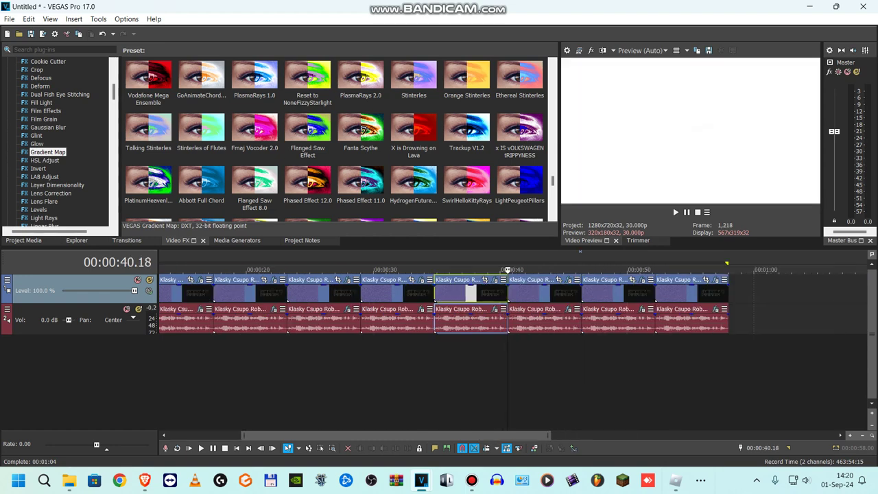
click(569, 279)
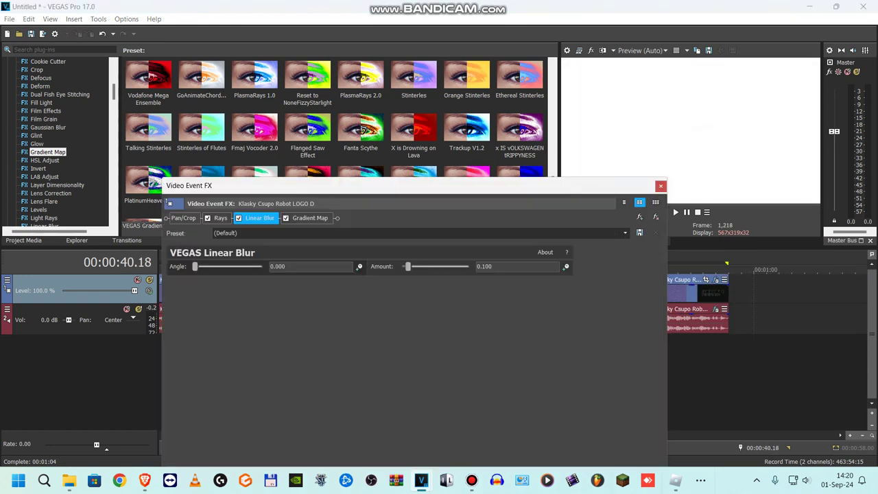
click(220, 217)
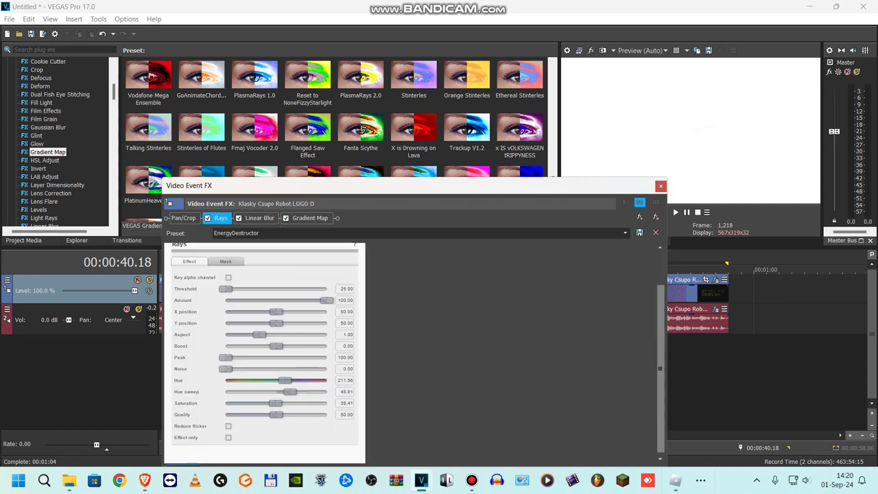
click(257, 218)
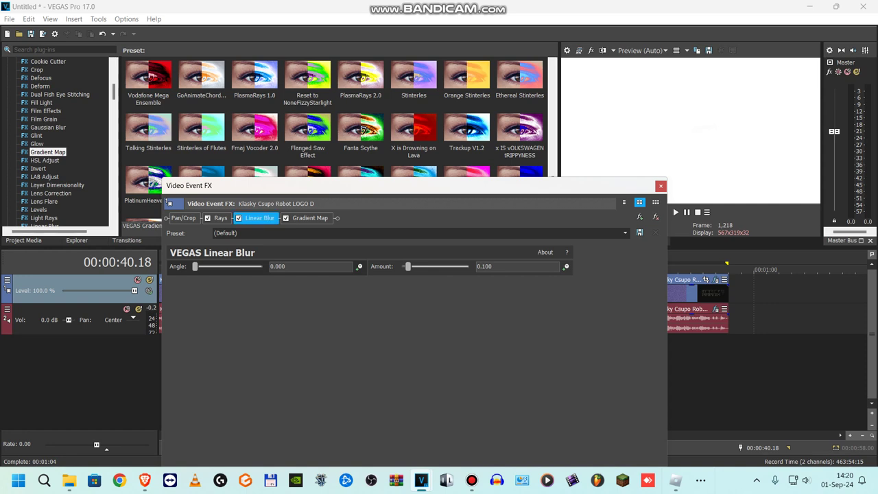
- Step through the colour points of the eighth video event's Gradient Map and close its effects window
click(310, 218)
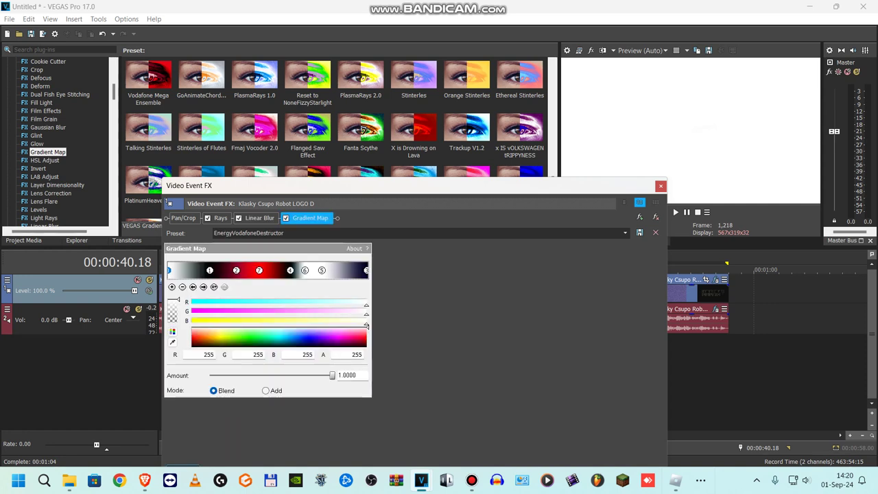
click(210, 270)
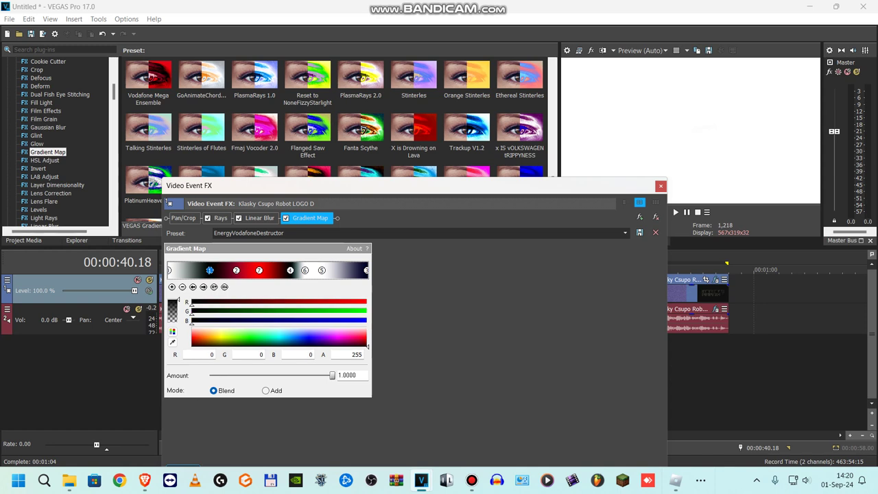
click(236, 270)
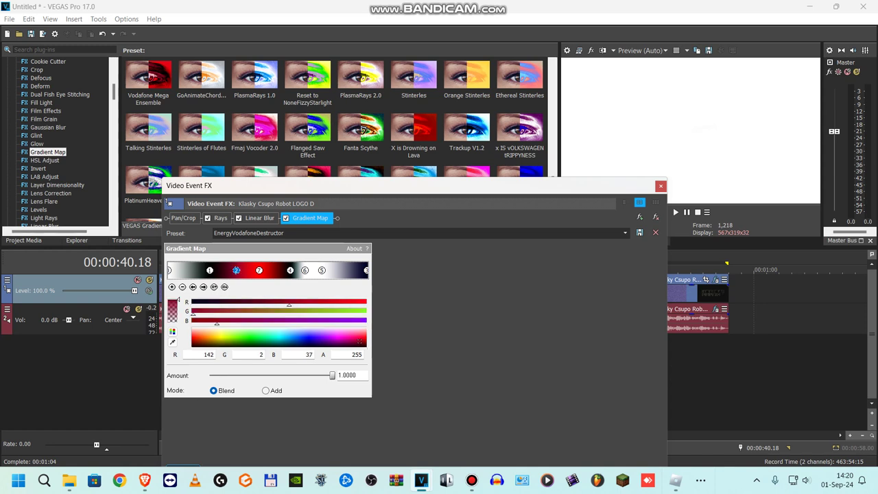
click(259, 269)
click(291, 269)
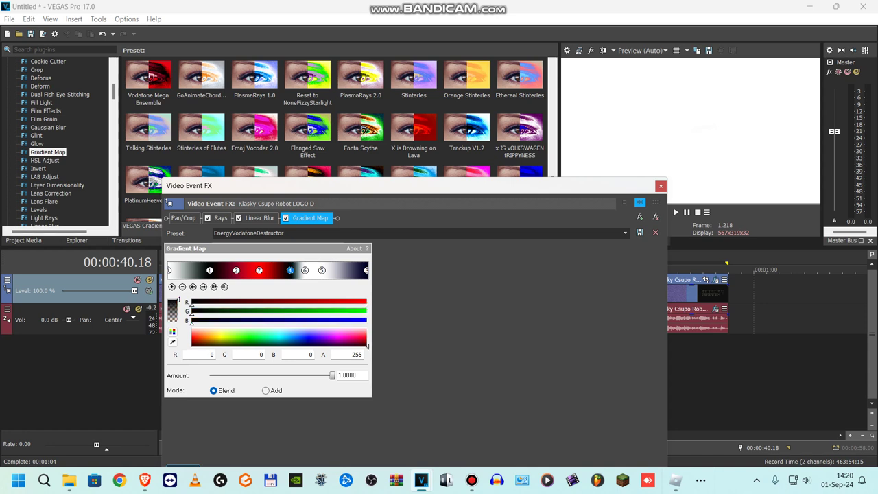
click(305, 269)
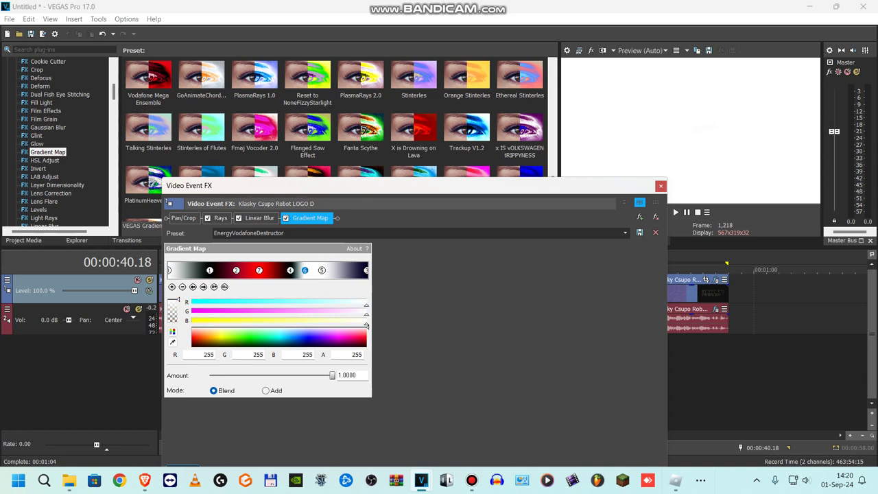
click(322, 270)
click(366, 269)
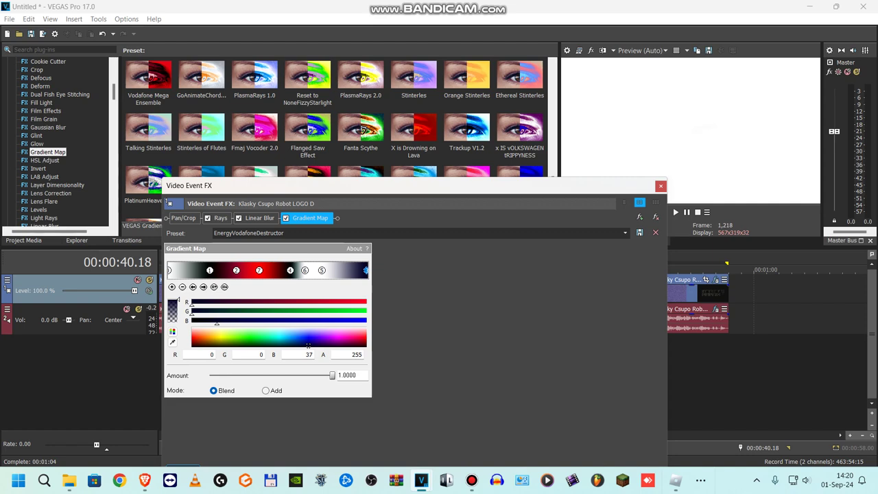
click(661, 186)
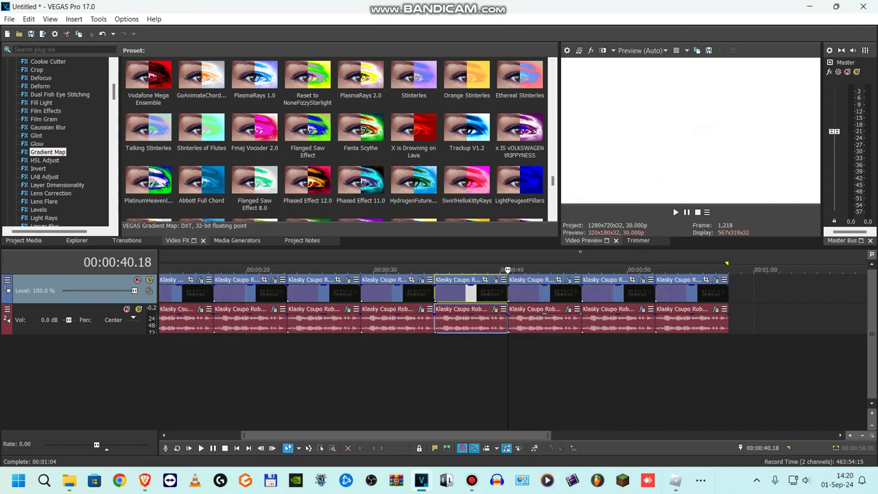
- Open the eighth audio event's effects, examine its Bitcrusher and Vocodex settings, and close the window
click(541, 319)
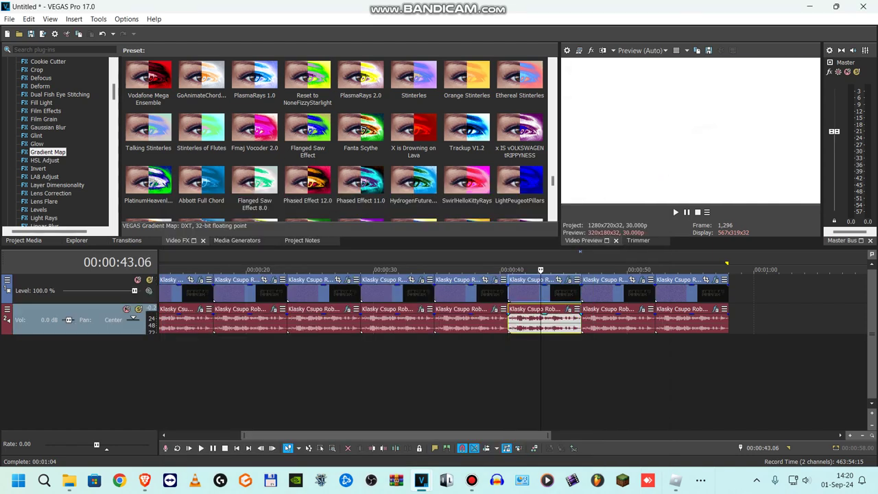
click(569, 310)
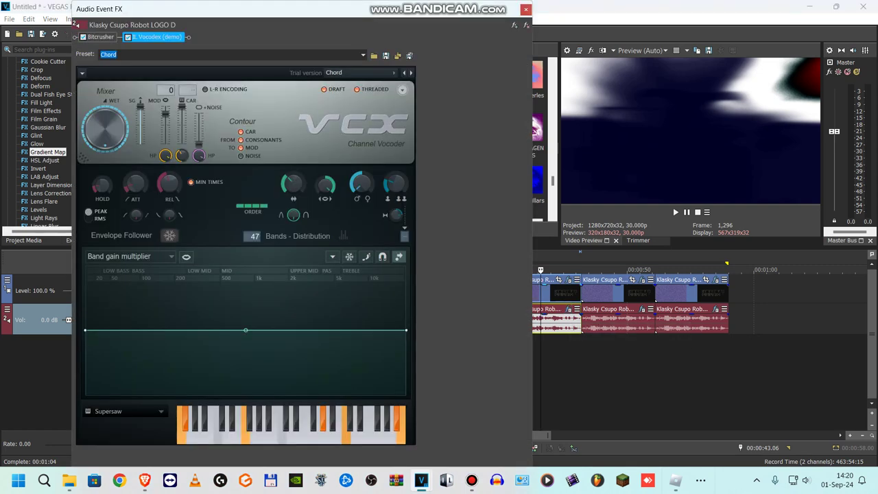
click(100, 37)
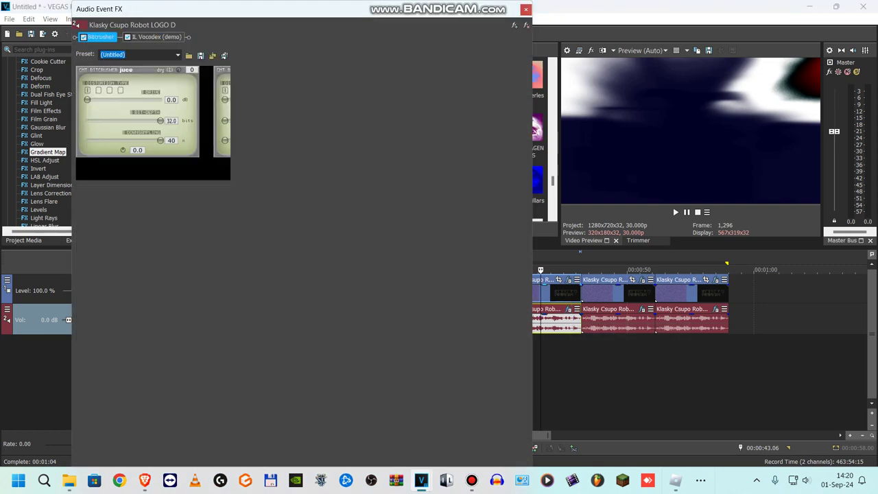
click(156, 37)
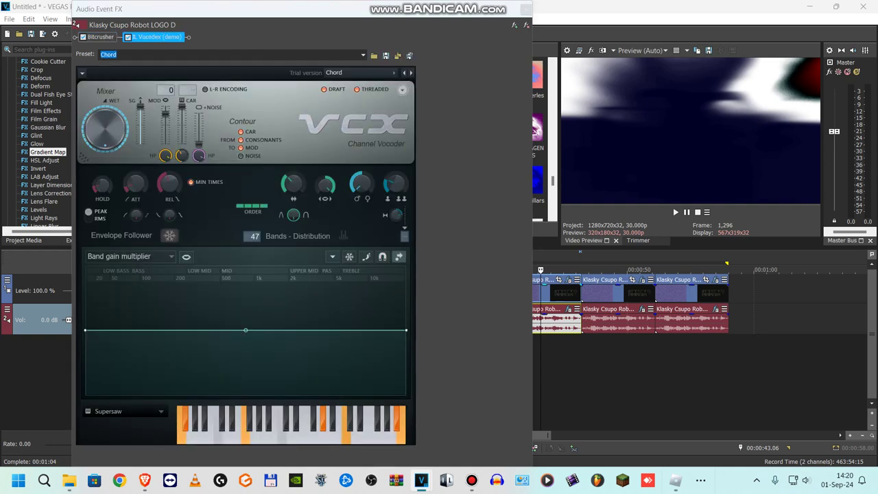
click(527, 9)
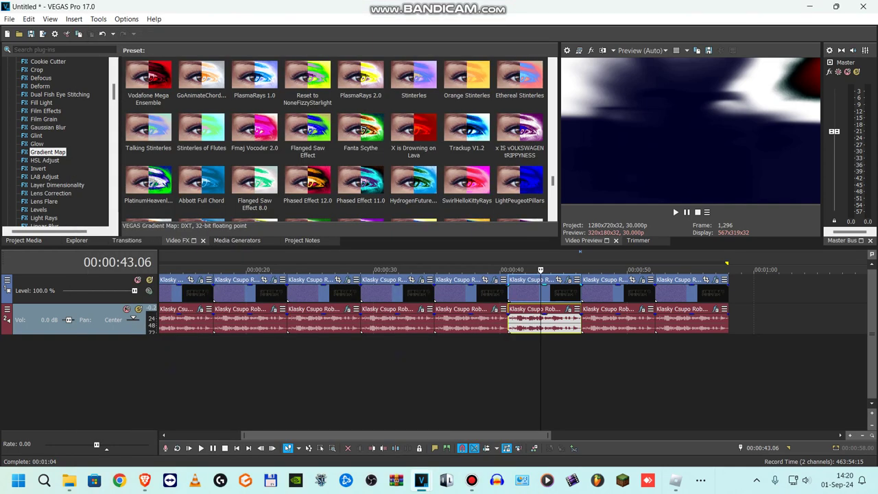
- Open the ninth video event's effects and examine its Mirror, Wave and Glint settings
click(582, 292)
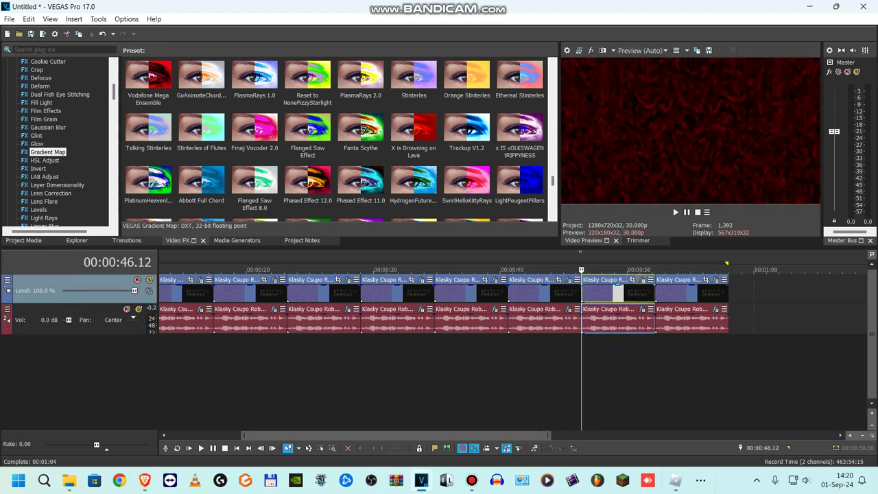
click(642, 279)
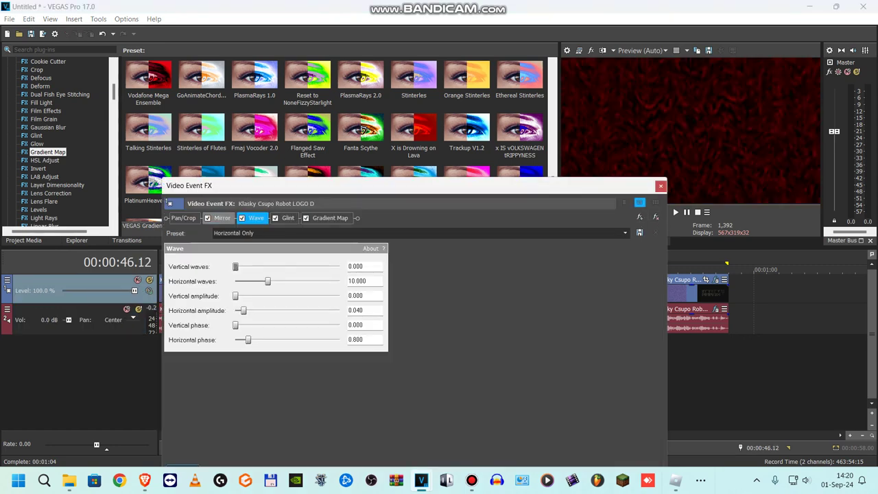
click(221, 217)
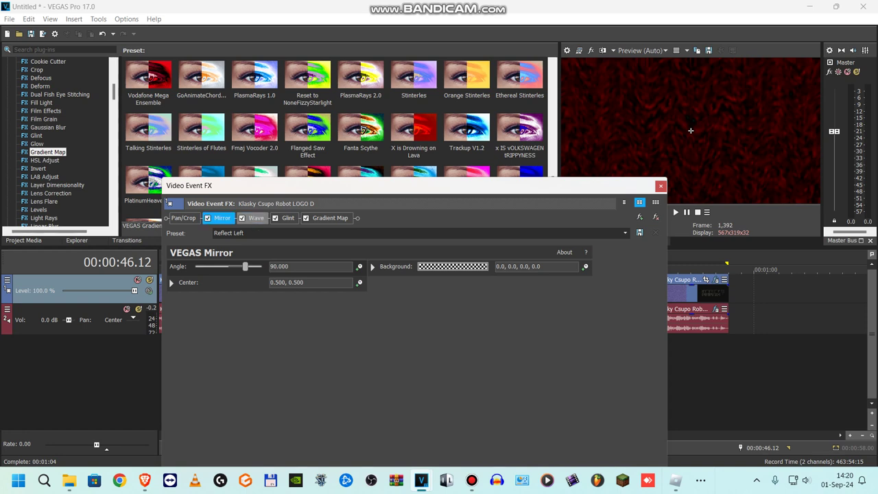
click(256, 218)
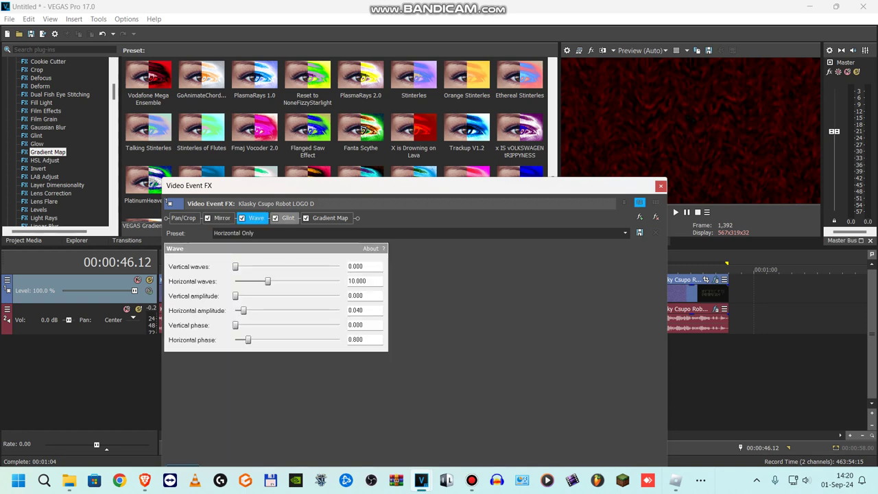
click(287, 218)
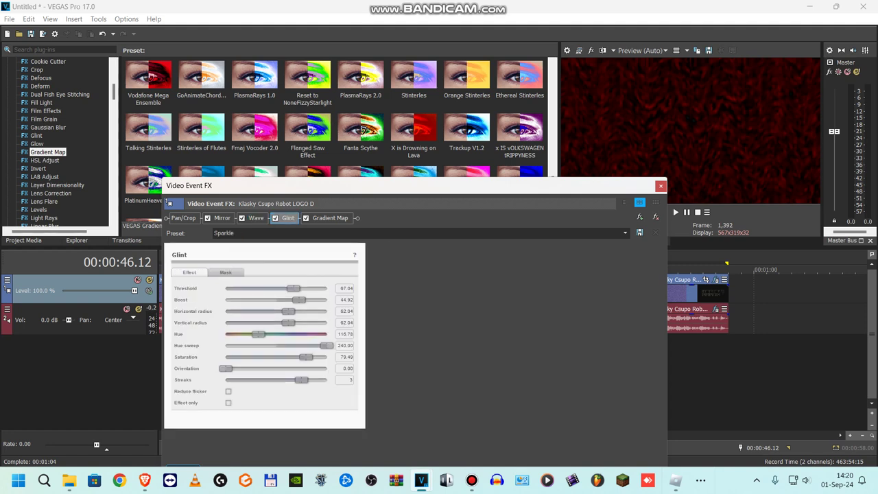
- Step through the colour points of the ninth video event's Gradient Map and close its effects window
click(330, 217)
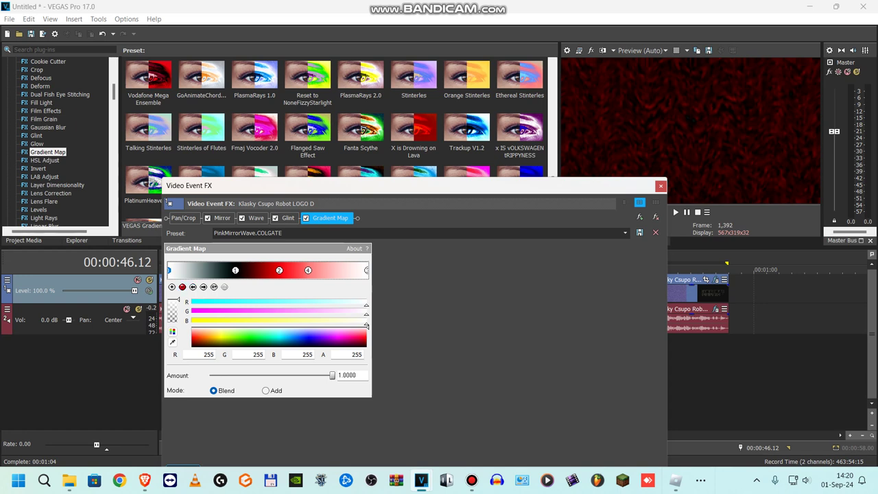
click(203, 287)
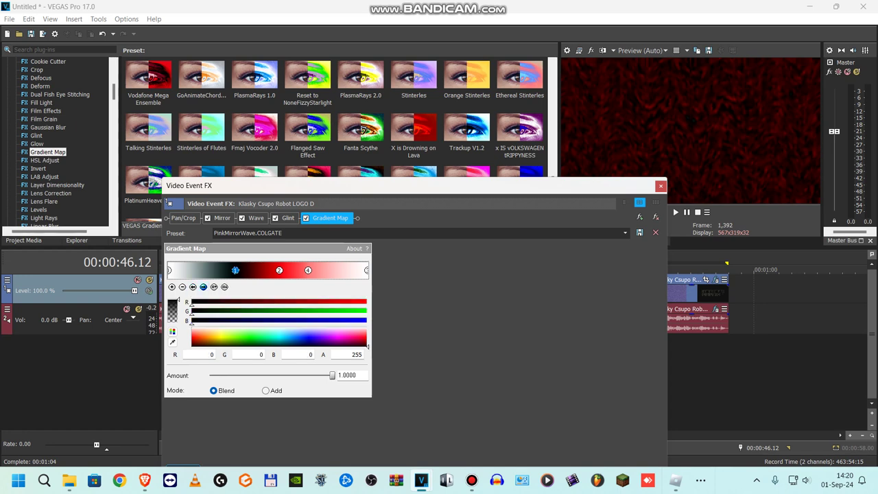
click(203, 287)
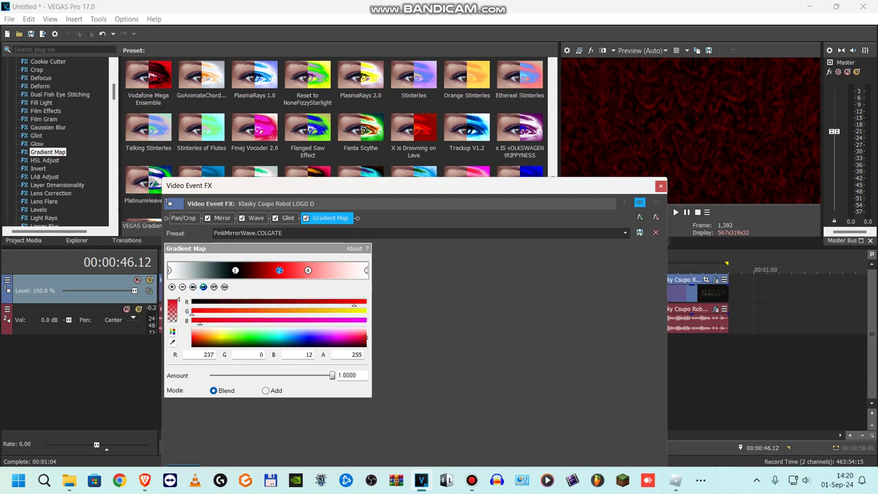
click(203, 286)
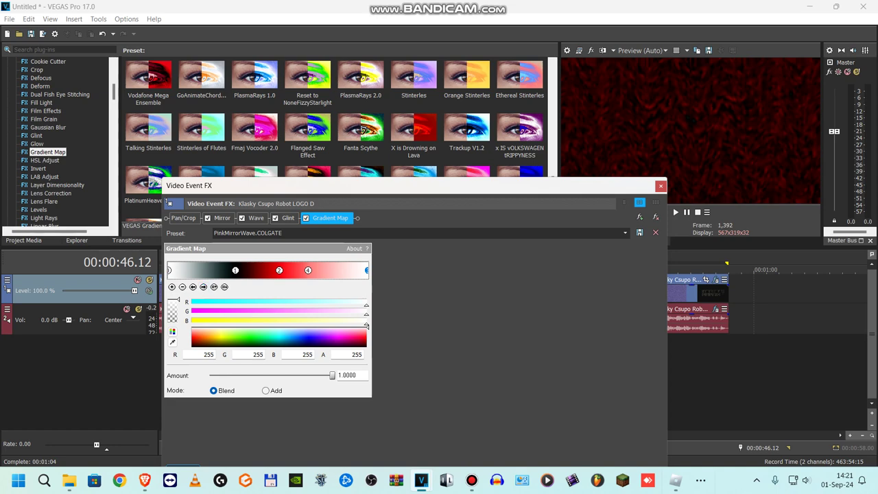
click(203, 286)
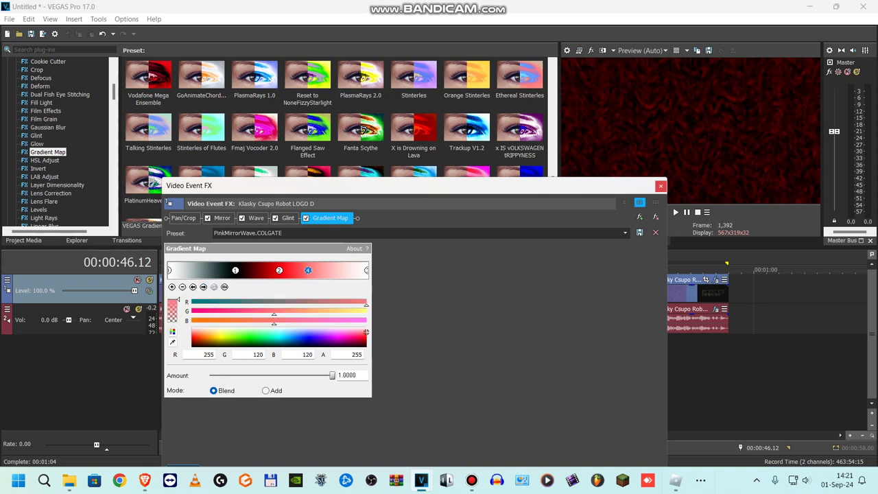
click(661, 186)
- Open the ninth audio event's effects, examine its Bitcrusher and Vocodex settings, and close the window
click(642, 309)
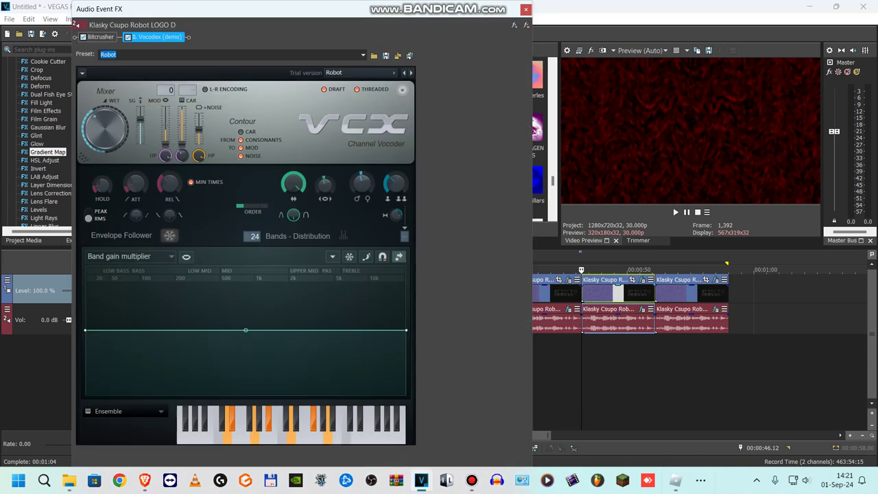
click(101, 37)
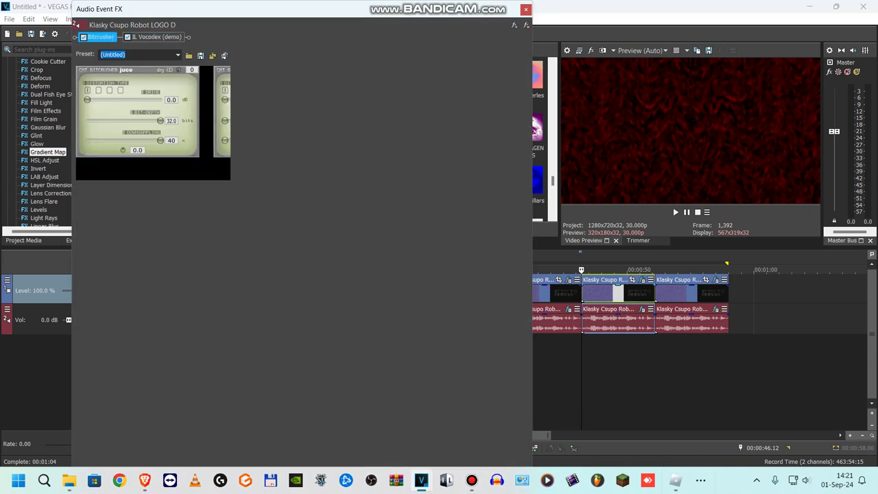
click(157, 37)
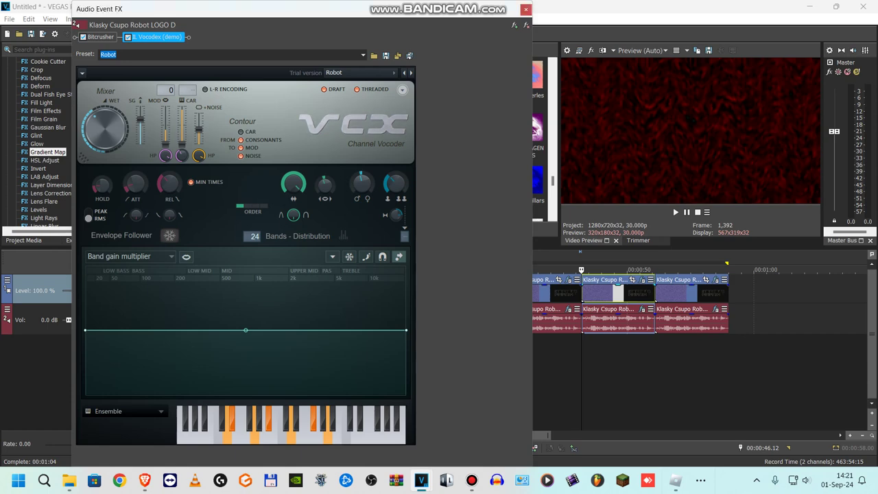
click(526, 9)
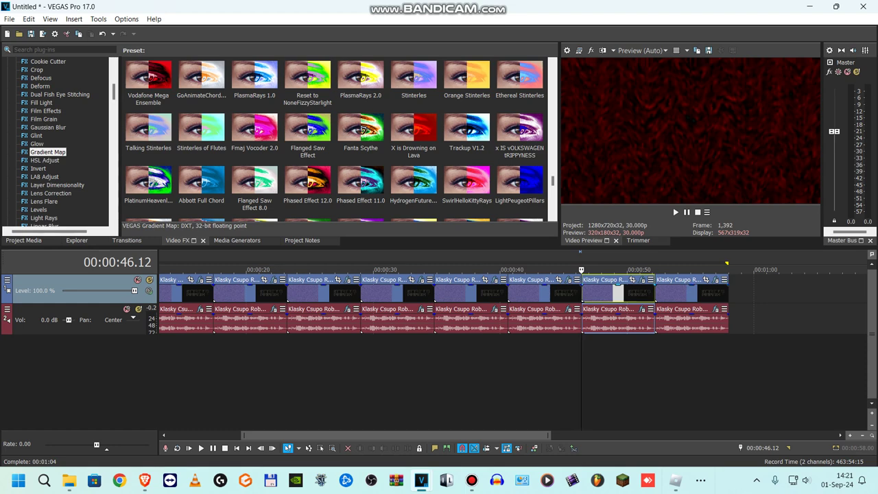
- Open the last video event's effects and examine its Rays and NewBlue LE Light Rays settings
click(654, 294)
click(715, 280)
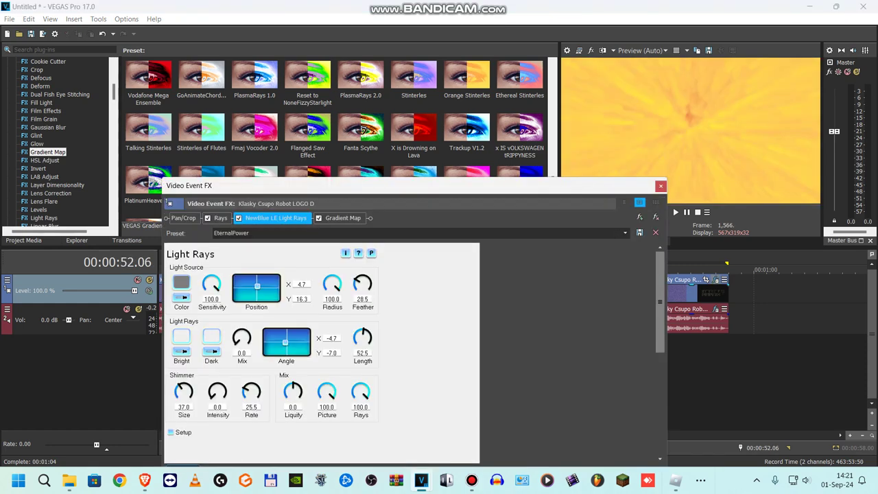
click(218, 218)
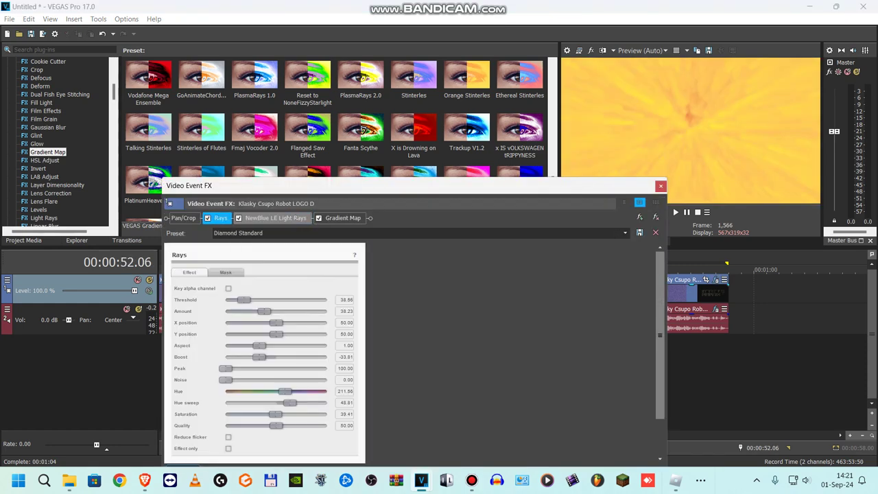
click(276, 218)
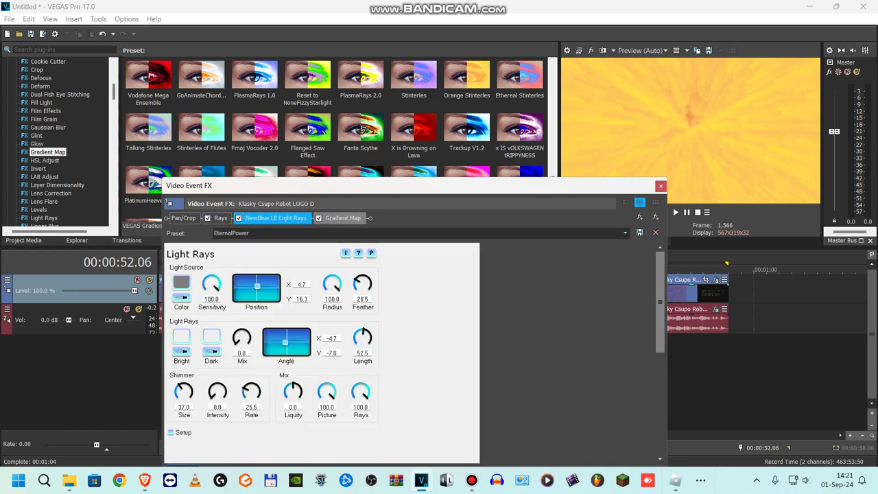
- Examine the colour points of the last video event's Gradient Map and close its effects window
click(343, 217)
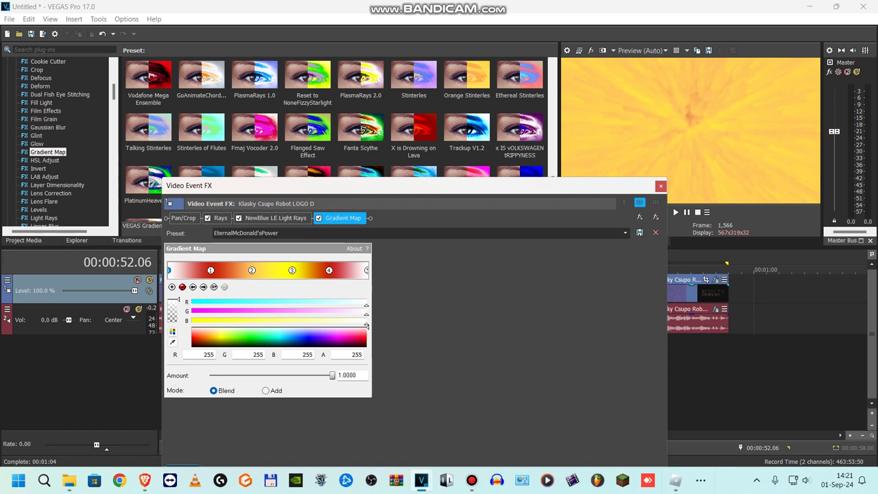
click(211, 270)
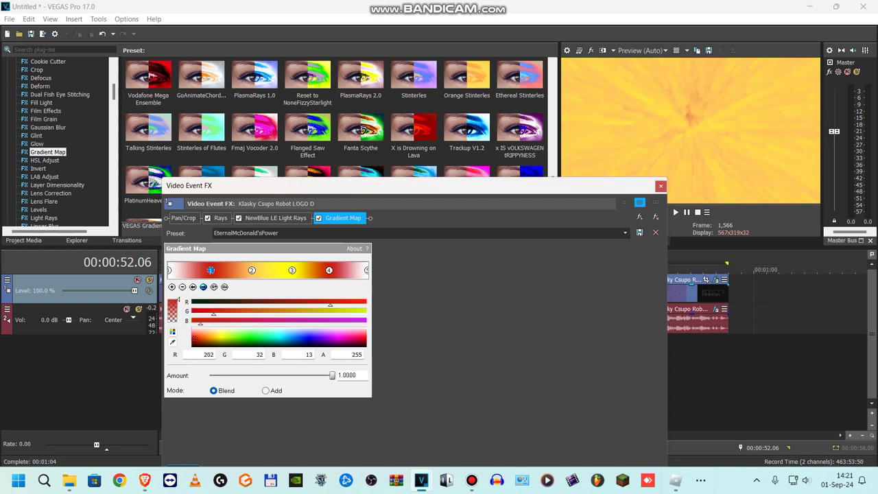
click(252, 269)
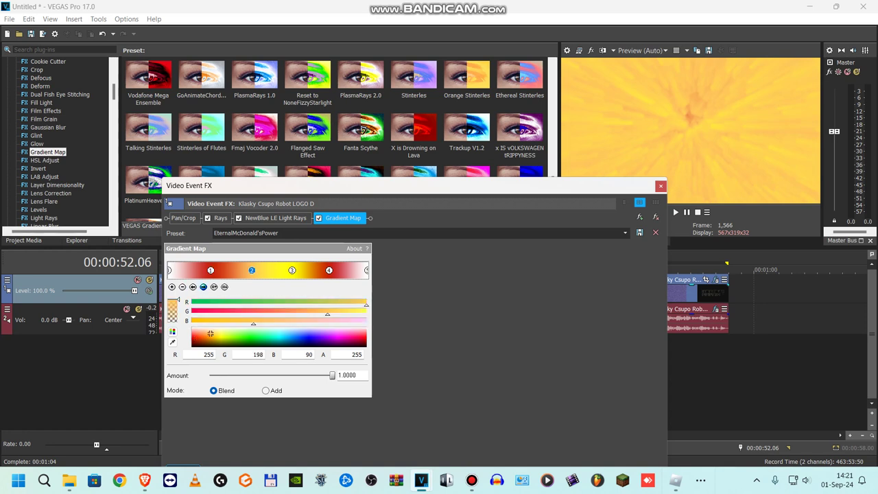
click(330, 270)
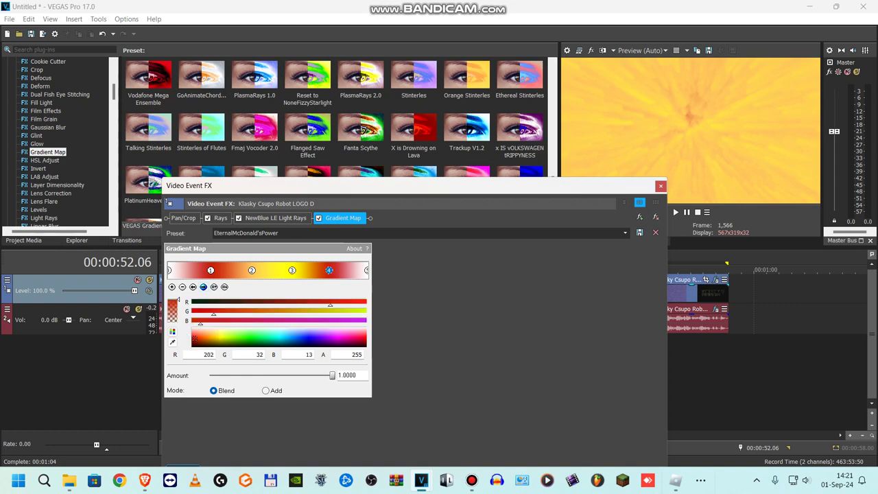
click(203, 287)
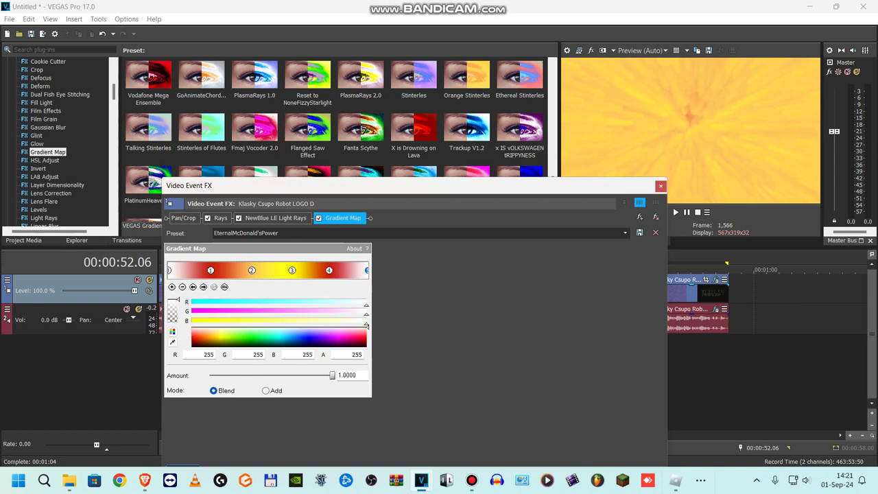
click(661, 186)
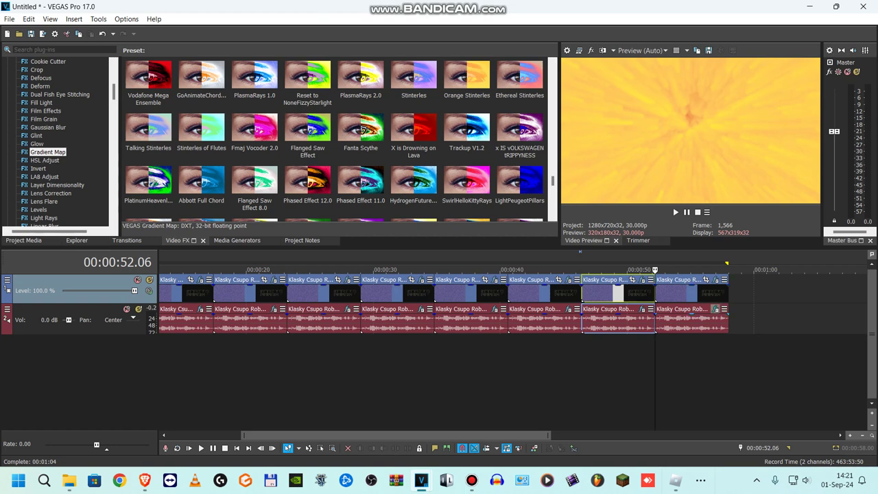
- Open the last audio event's effects and examine its Vocodex settings
click(716, 310)
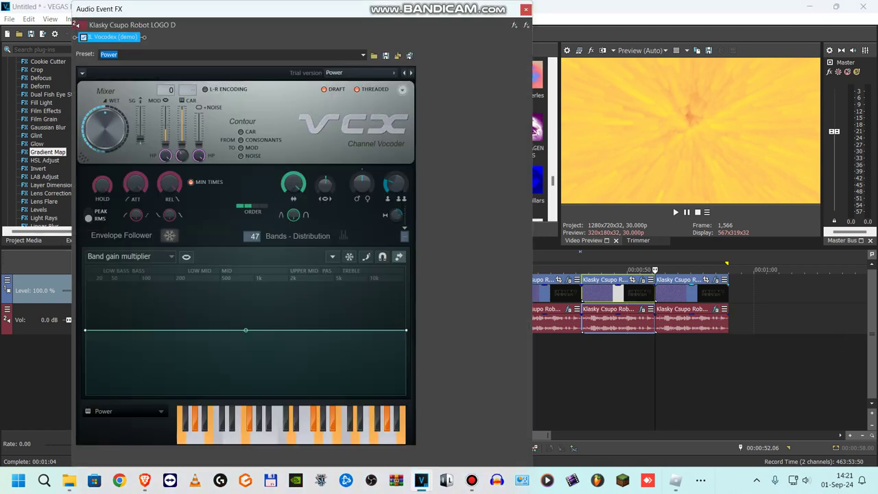